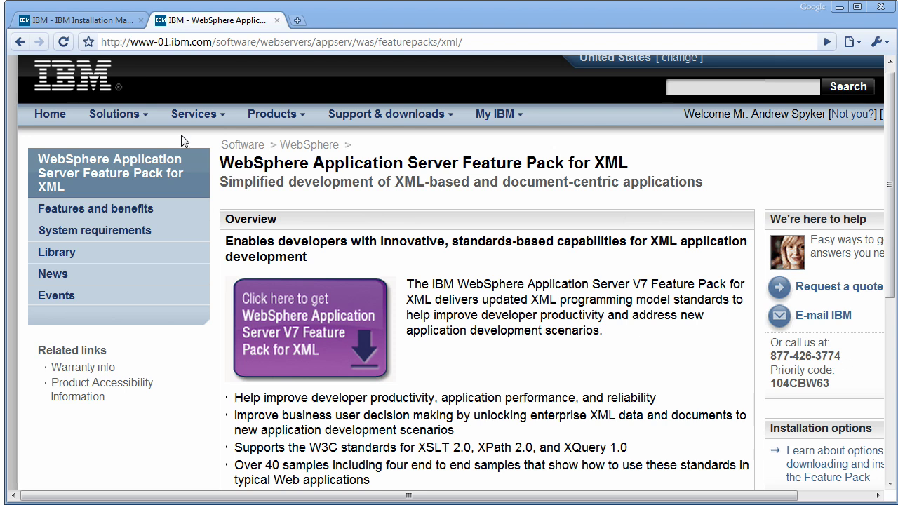
# Review the IBM Installation Manager download table and the WebSphere Feature Pack for XML page in the browser.
pyautogui.click(117, 21)
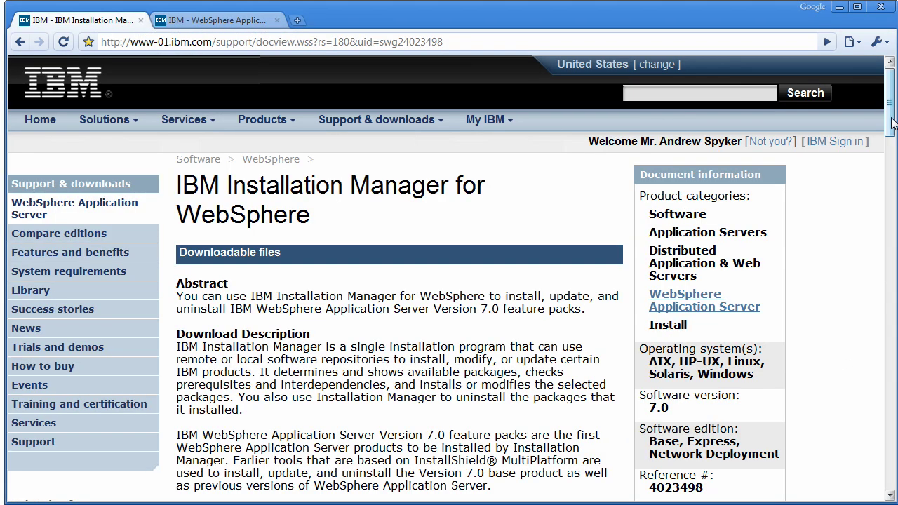
pyautogui.moveTo(892, 120); pyautogui.dragTo(894, 182)
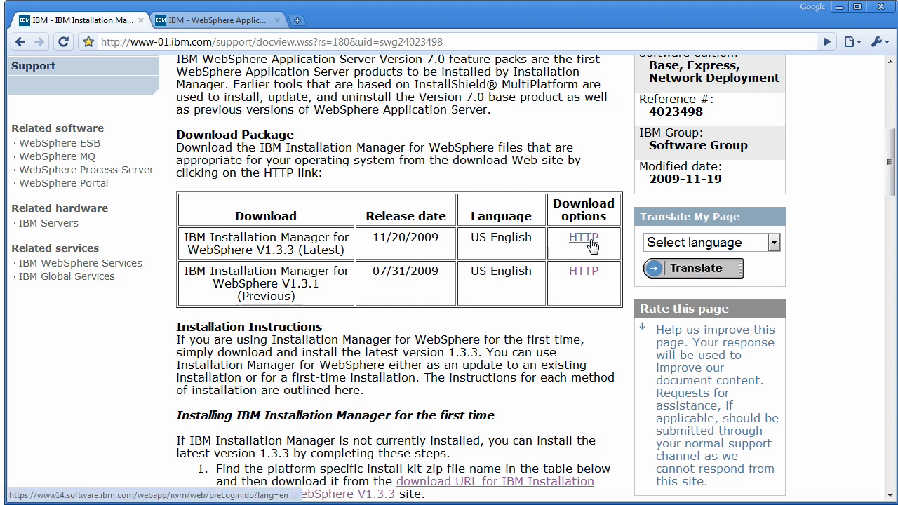
pyautogui.hotkey('ctrl', 'Tab')
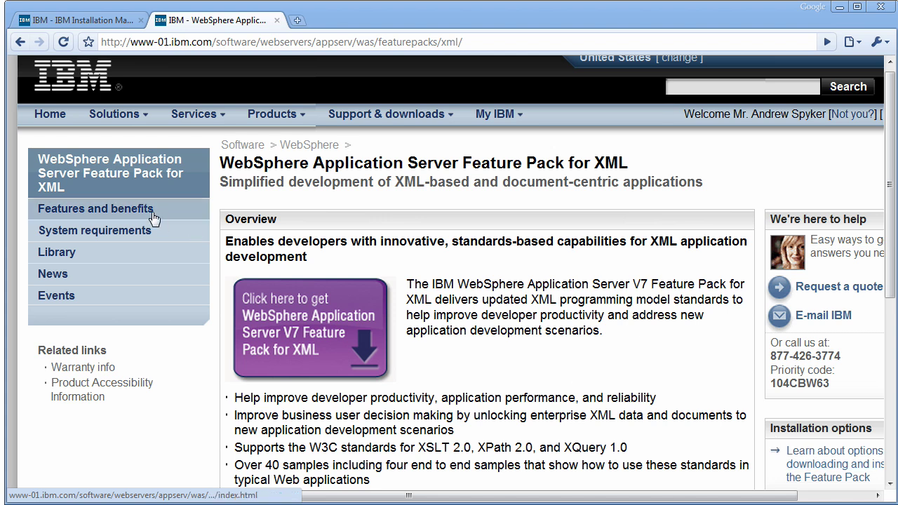
pyautogui.click(54, 19)
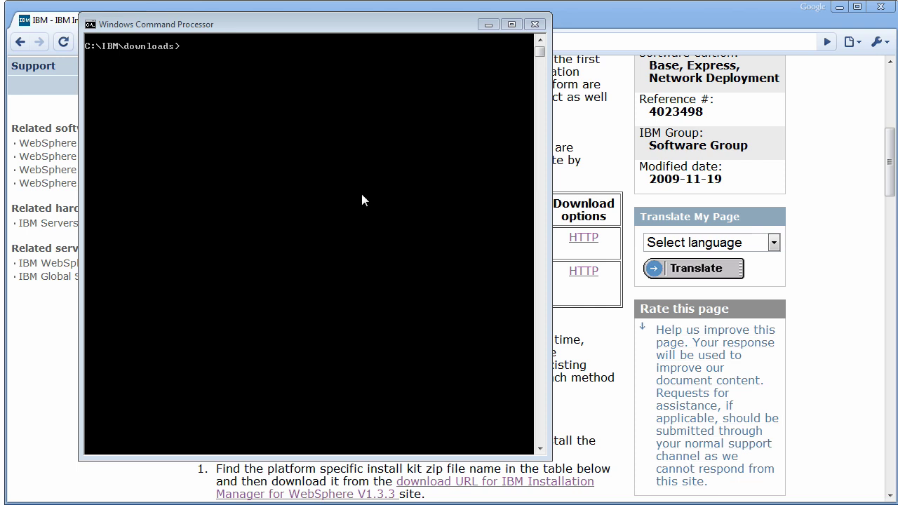
# In the command prompt, list the downloads folder and quietly unzip 1.3.3-WS-IM-WinX86.zip into a folder named IM.
pyautogui.click(362, 195)
pyautogui.write('dir')
pyautogui.press('Return')
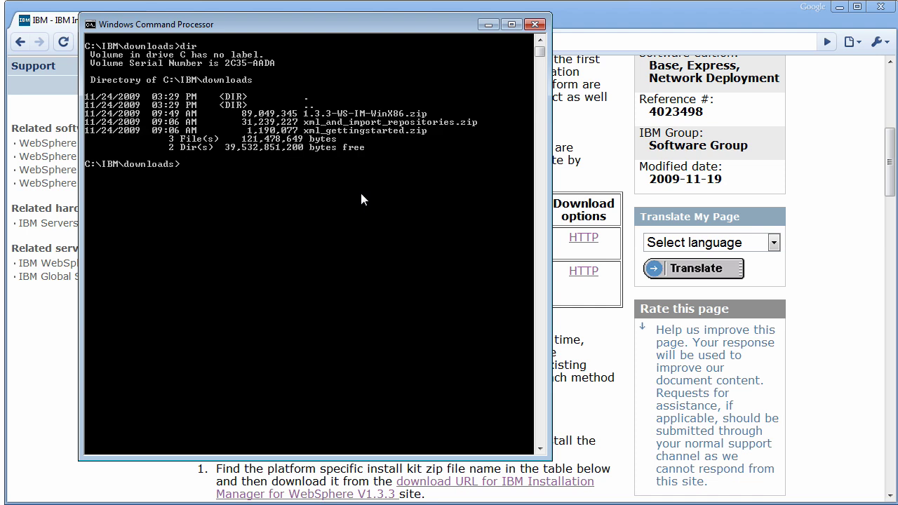
pyautogui.moveTo(306, 118); pyautogui.dragTo(424, 122)
pyautogui.press('Return')
pyautogui.write('unzip -d IM -q 1')
pyautogui.press('Tab')
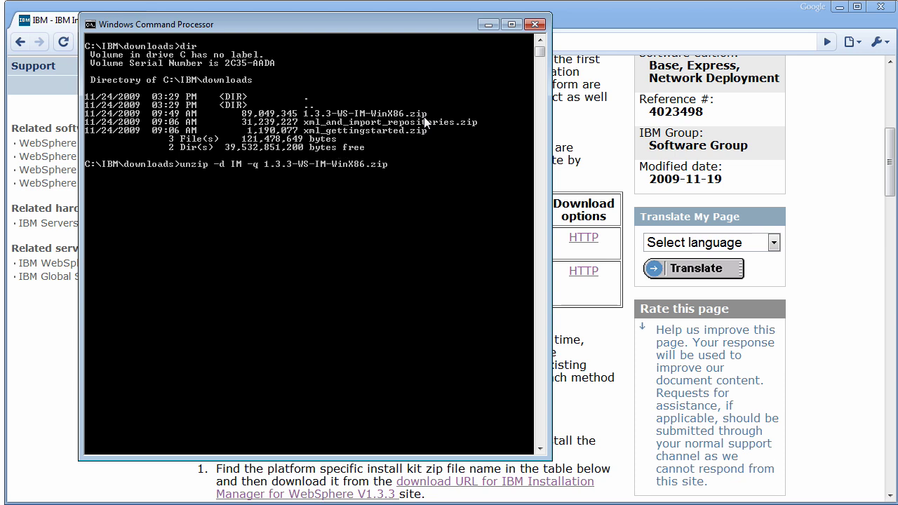
pyautogui.press('Return')
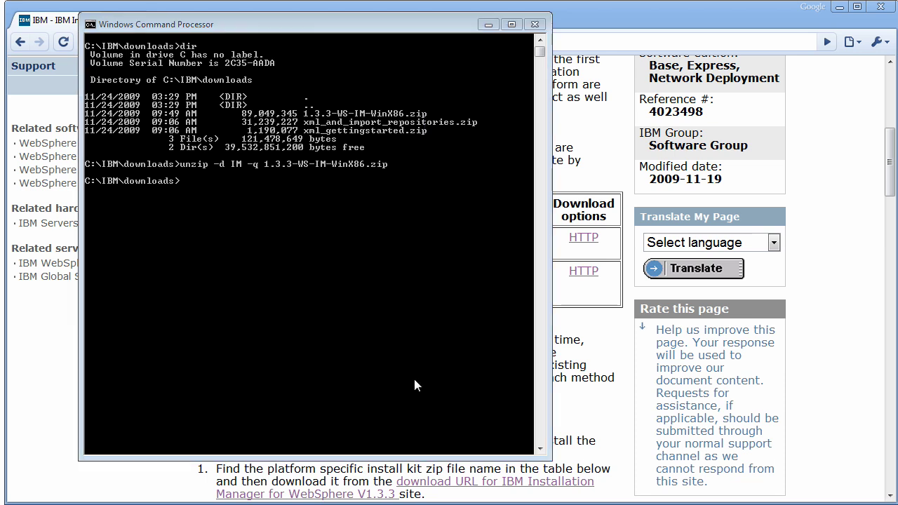
# Change into the IM folder, list its contents and run install.exe.
pyautogui.write('cd IM')
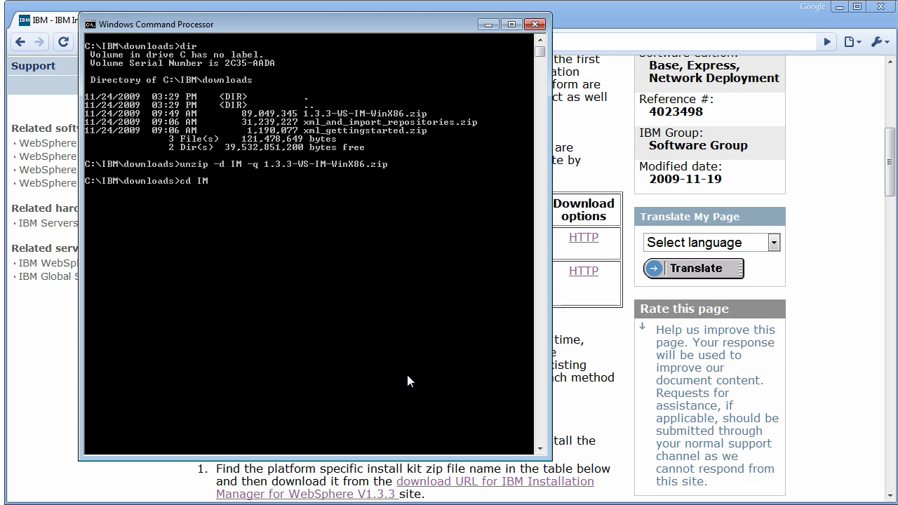
pyautogui.press('Return')
pyautogui.write('dir')
pyautogui.press('Return')
pyautogui.write('.\\install.exe')
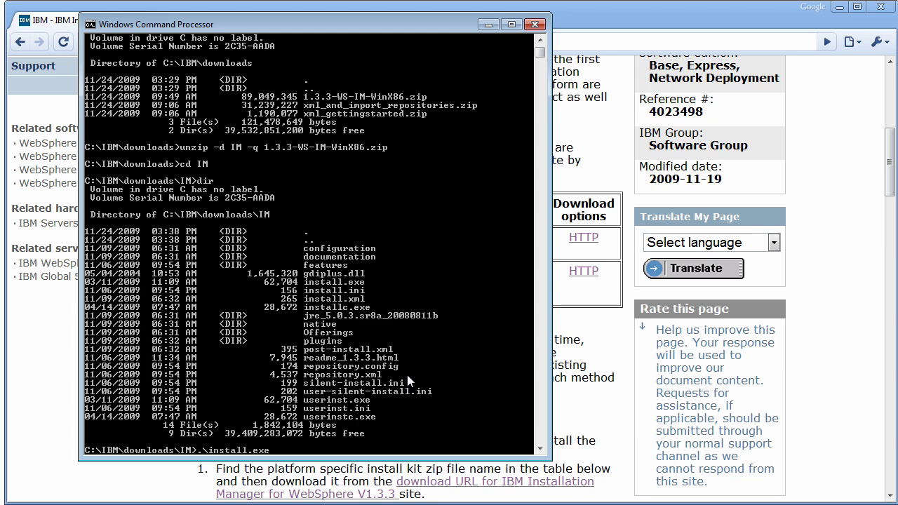
pyautogui.press('Return')
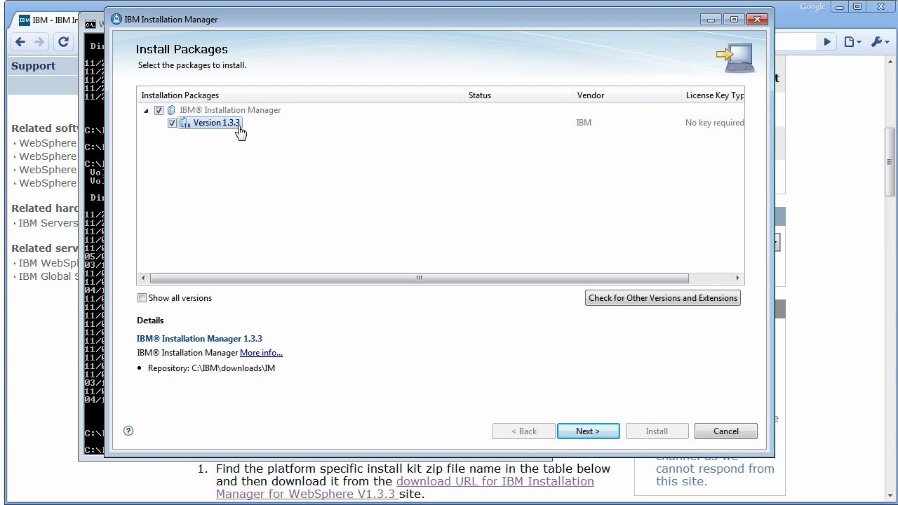
# Install IBM Installation Manager version 1.3.3, accepting the license terms and the directory C:\Program Files\IBM\Installation Manager\eclipse.
pyautogui.click(594, 431)
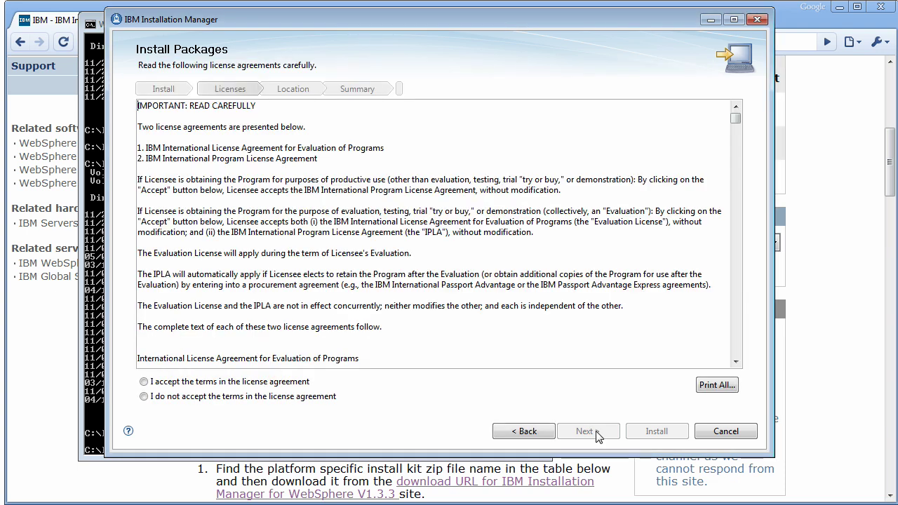
pyautogui.click(262, 385)
pyautogui.click(587, 431)
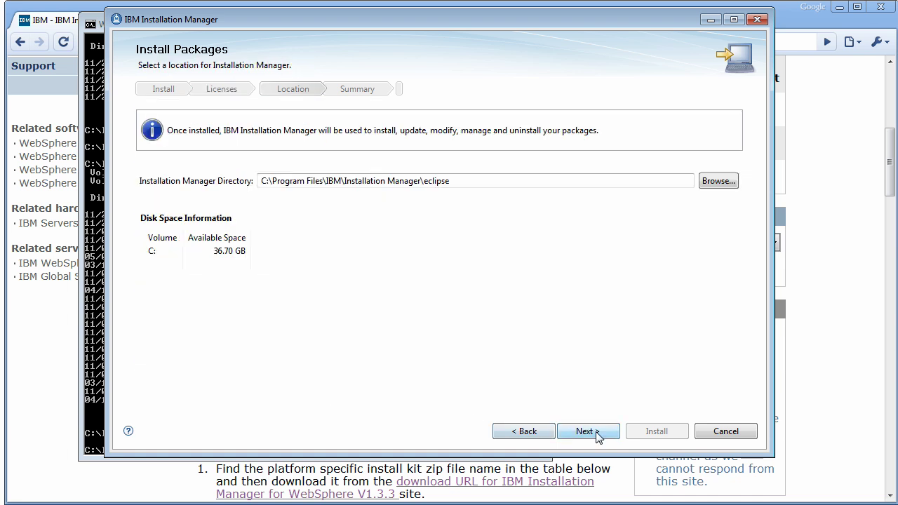
pyautogui.click(597, 432)
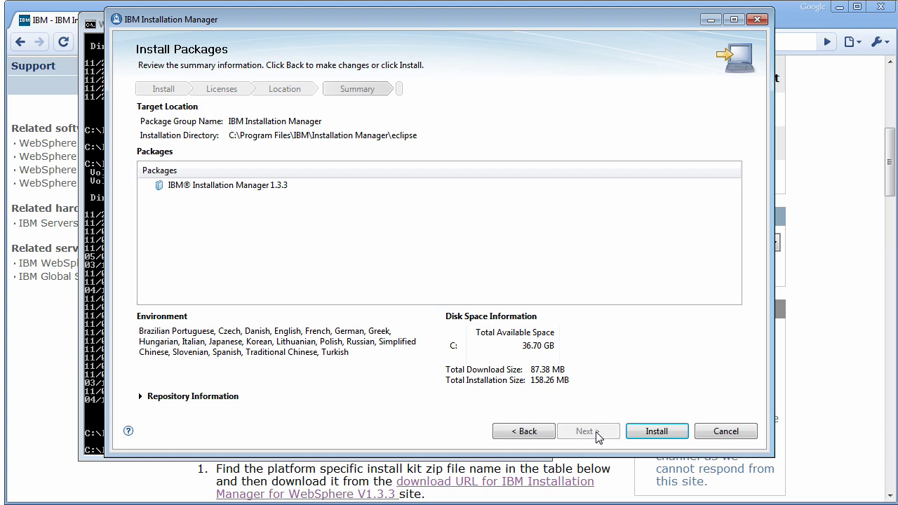
pyautogui.click(656, 433)
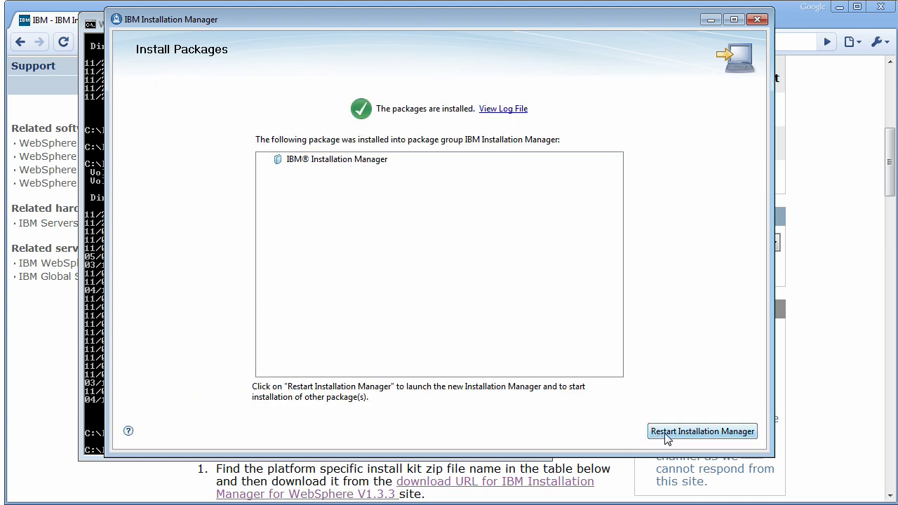
# Restart Installation Manager and submit the IBM ID user name and account password without saving the password.
pyautogui.click(666, 433)
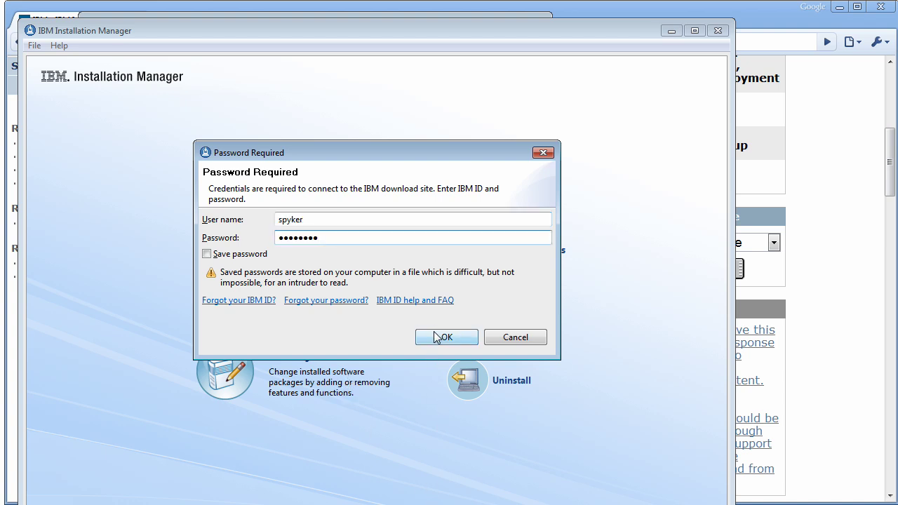
pyautogui.click(438, 340)
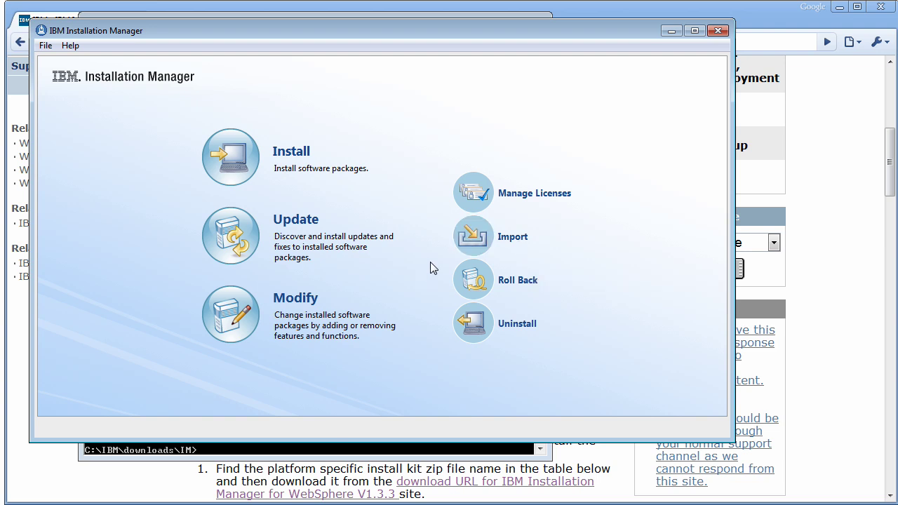
# Switch to the command prompt and go up two levels to C:\IBM, listing the contents of each folder.
pyautogui.click(339, 456)
pyautogui.write('cd ..')
pyautogui.press('Return')
pyautogui.write('dir')
pyautogui.press('Return')
pyautogui.write('cd ..')
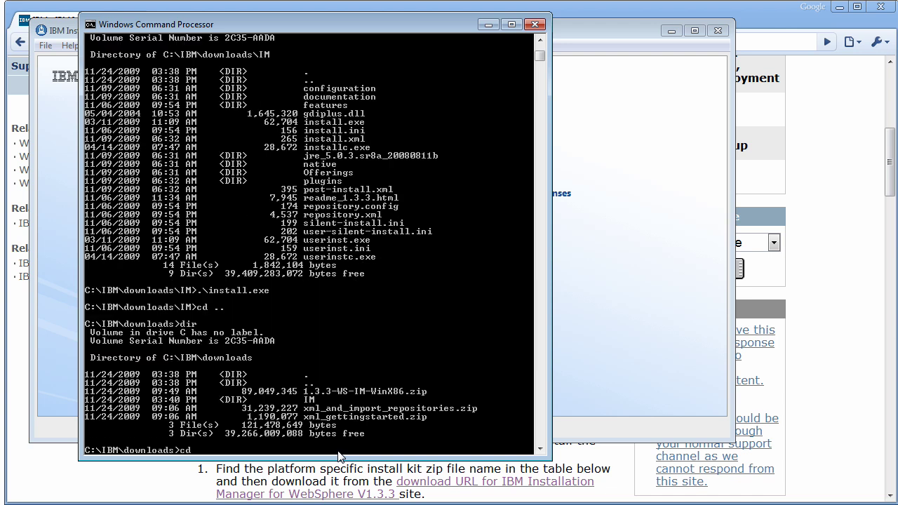
pyautogui.press('Return')
pyautogui.write('dir')
pyautogui.press('Return')
# Change into the WebSphere folder and its AppServer subfolder, listing the contents of each.
pyautogui.write('cd we')
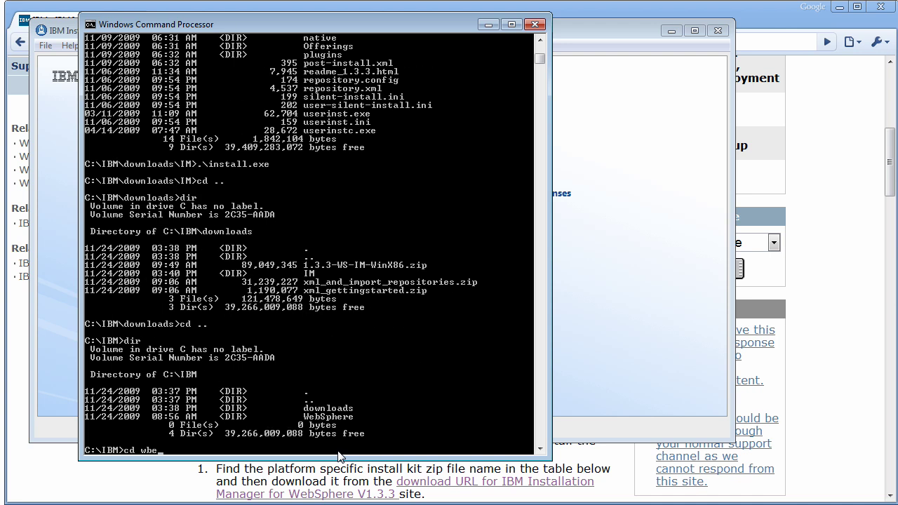
pyautogui.write('b')
pyautogui.press('Tab')
pyautogui.press('Return')
pyautogui.write('dir')
pyautogui.press('Return')
pyautogui.write('cd ap')
pyautogui.press('Tab')
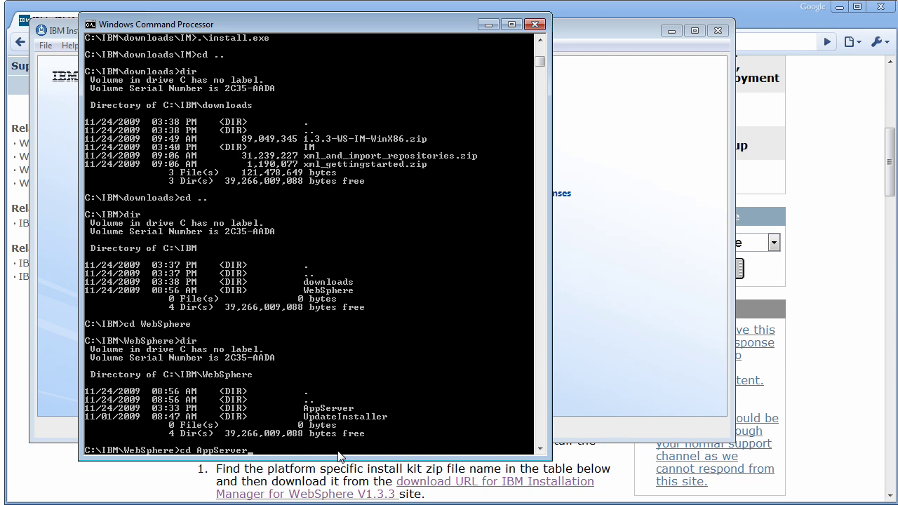
pyautogui.press('Return')
pyautogui.write('dir')
pyautogui.press('Return')
# Run bin\versionInfo.bat and check the version of the installed WebSphere Application Server in the report.
pyautogui.write('bi')
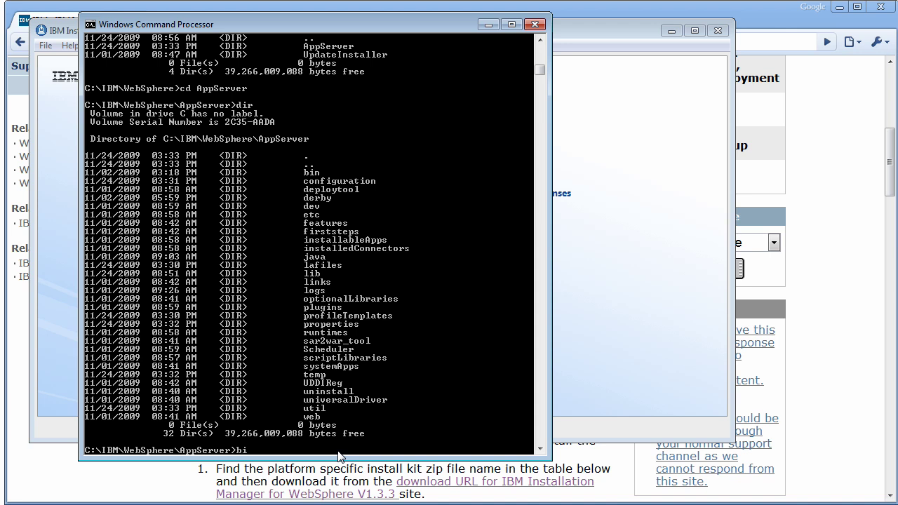
pyautogui.write('n\\vers')
pyautogui.press('Tab')
pyautogui.press('Return')
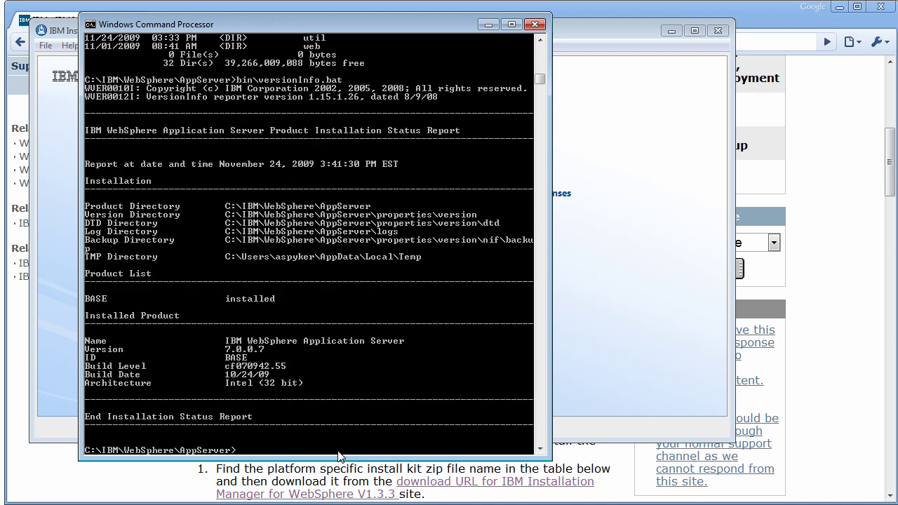
pyautogui.moveTo(222, 350); pyautogui.dragTo(269, 354)
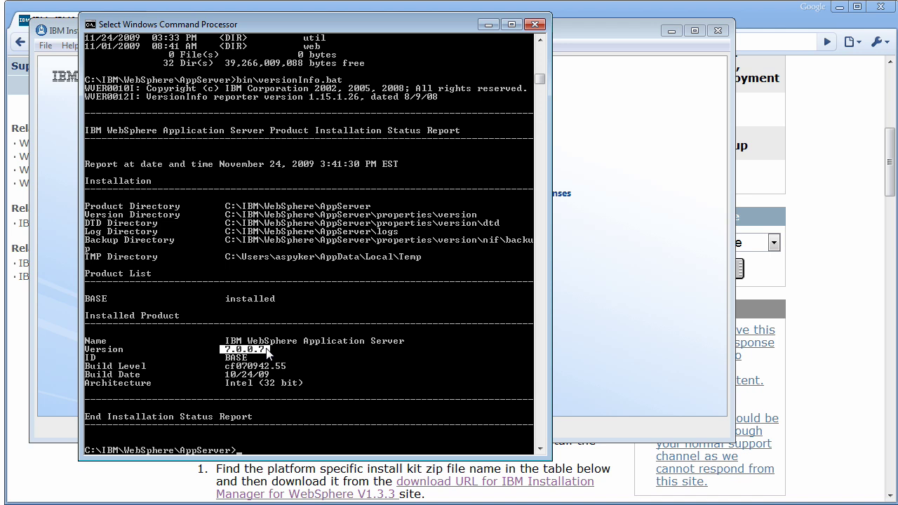
# In Installation Manager, import the existing WebSphere installation from C:\IBM\WebSphere\AppServer, keeping the default shared resources directory.
pyautogui.click(590, 28)
pyautogui.click(515, 237)
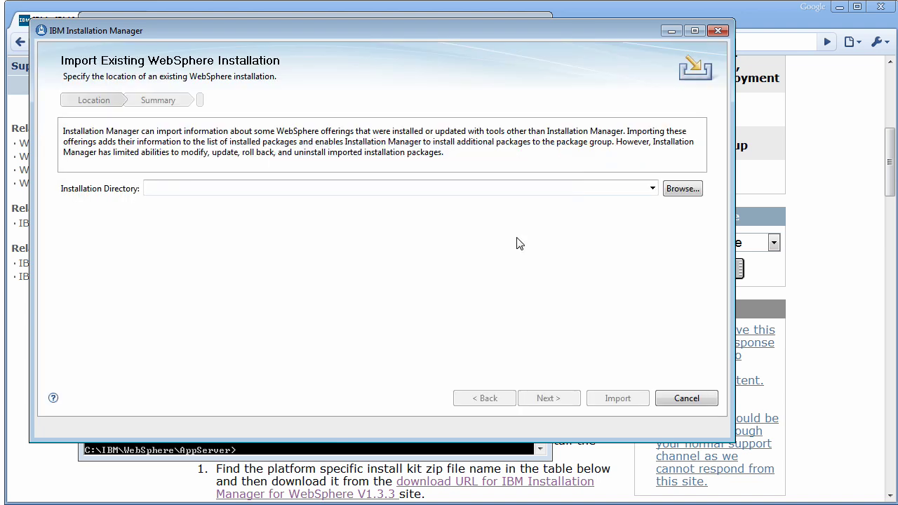
pyautogui.click(653, 188)
pyautogui.click(575, 203)
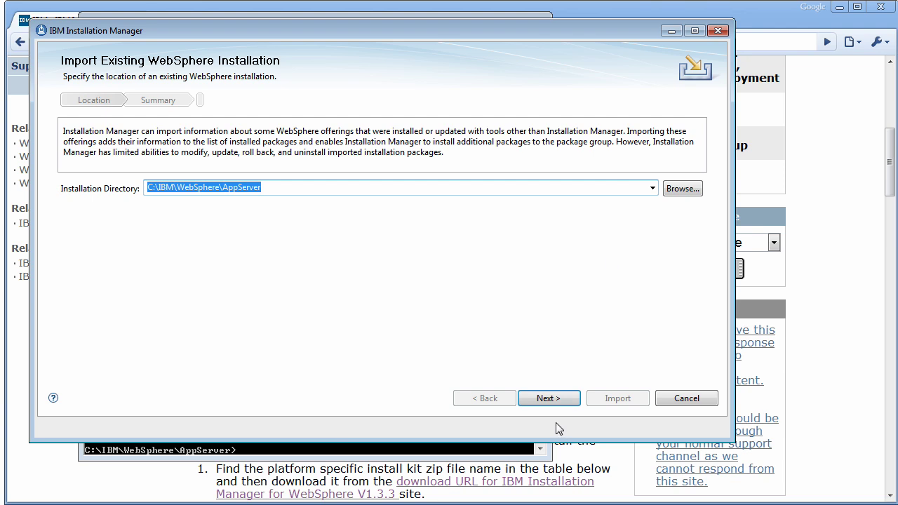
pyautogui.click(559, 399)
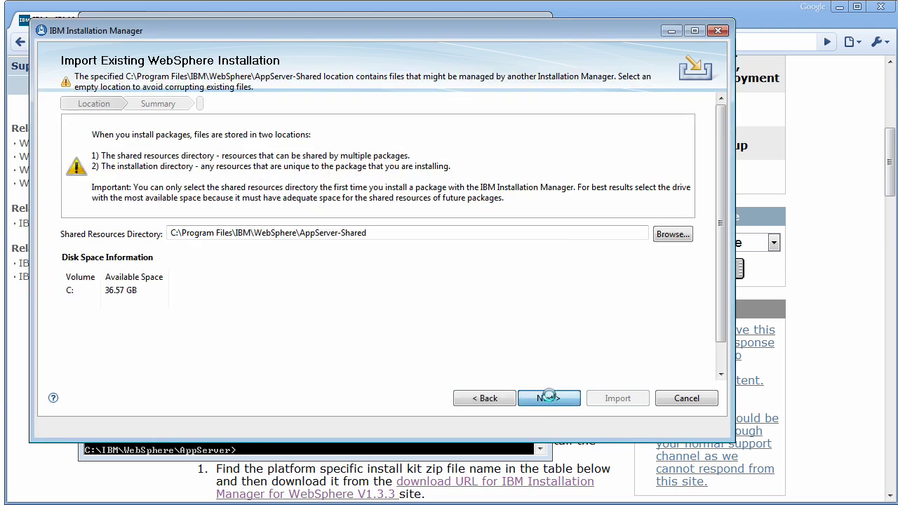
pyautogui.click(618, 399)
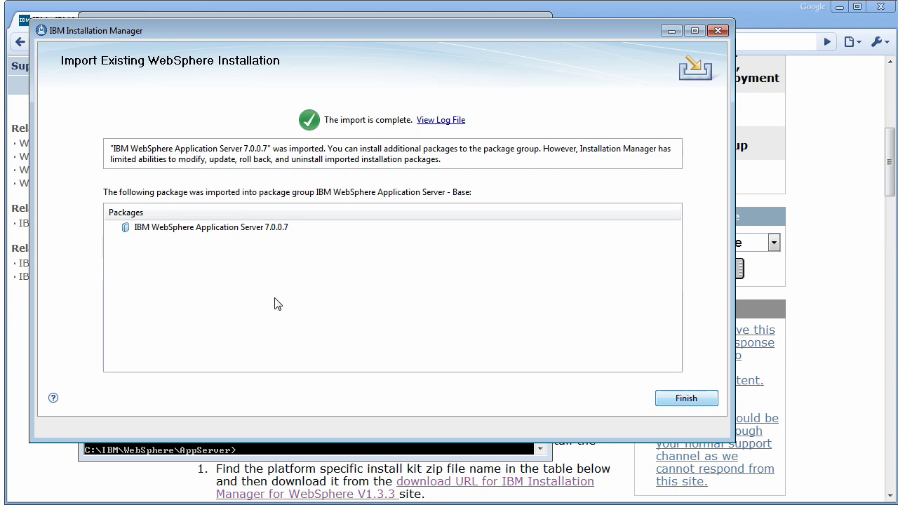
pyautogui.click(152, 232)
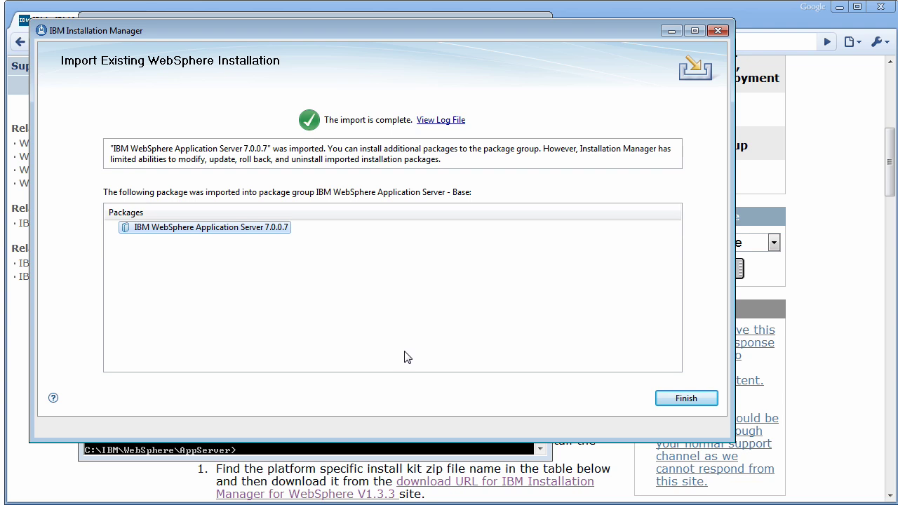
pyautogui.click(699, 398)
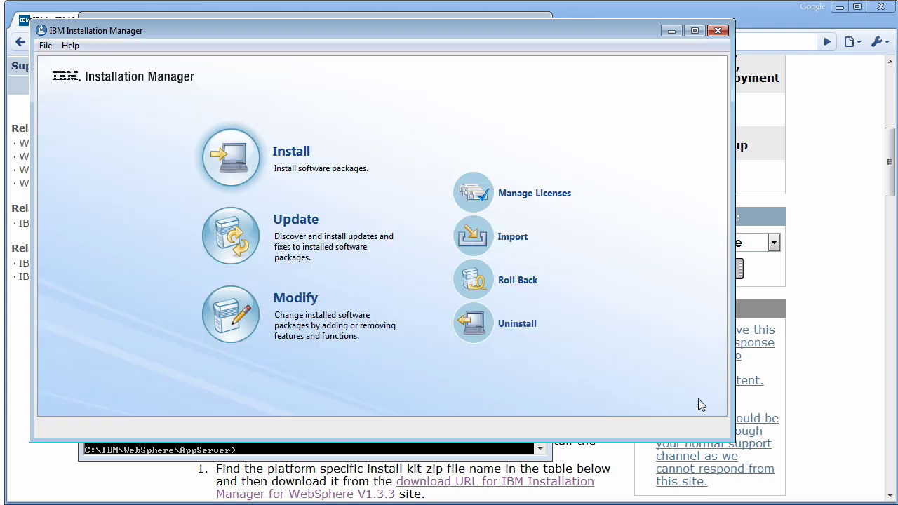
# Start a package installation and select IBM WebSphere Application Server V7 Feature Pack for XML, Version 1.0.0.0.
pyautogui.click(291, 153)
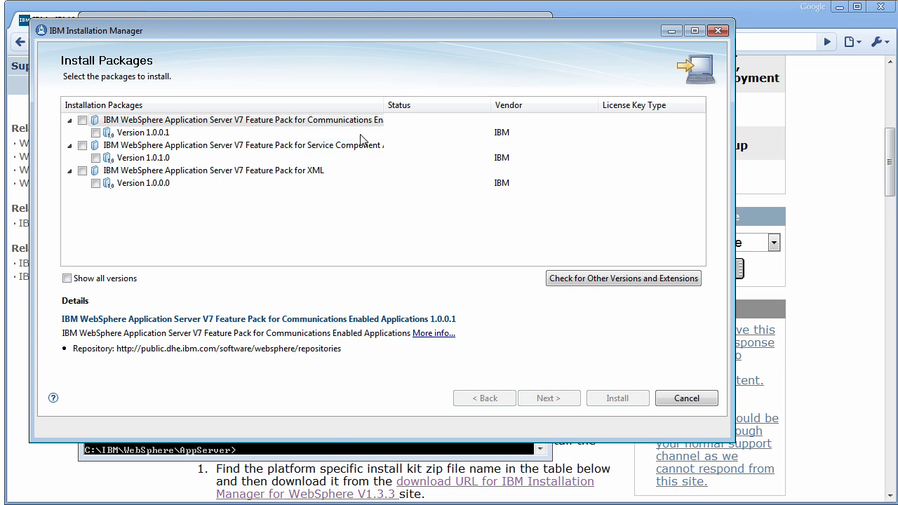
pyautogui.moveTo(385, 104); pyautogui.dragTo(485, 99)
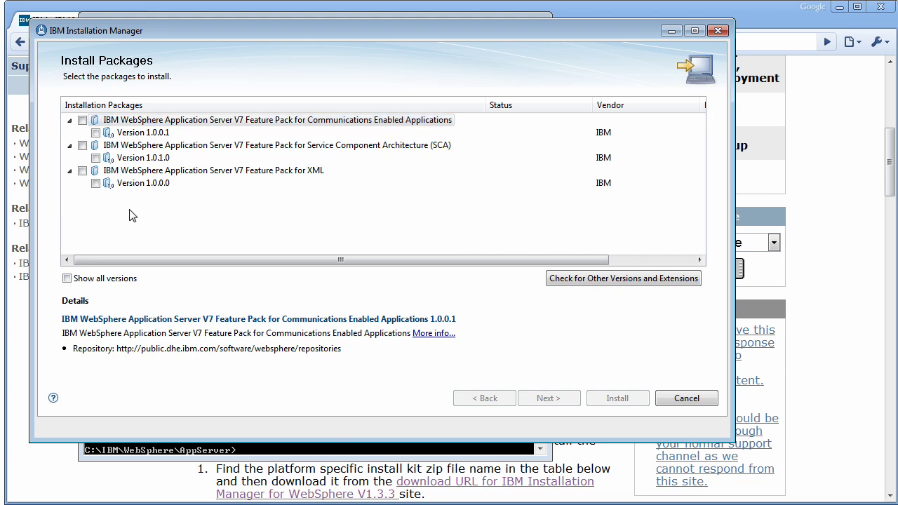
pyautogui.click(82, 170)
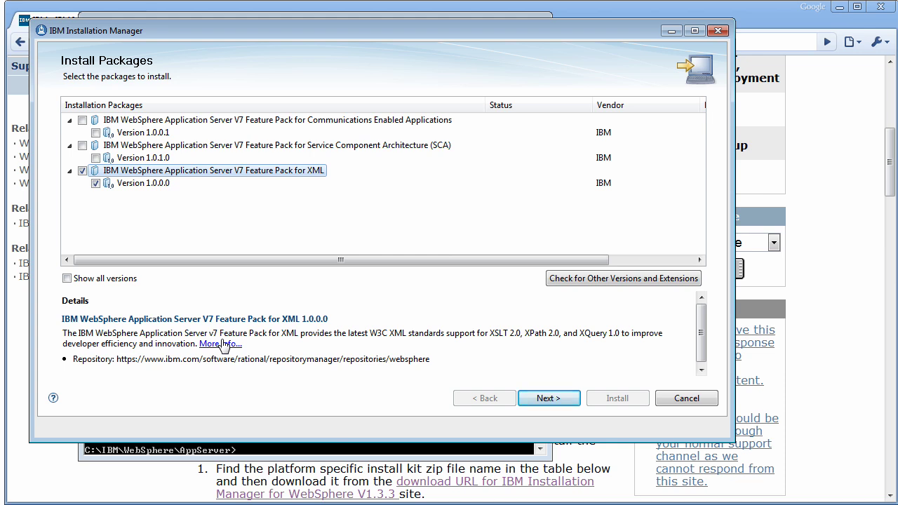
pyautogui.click(559, 398)
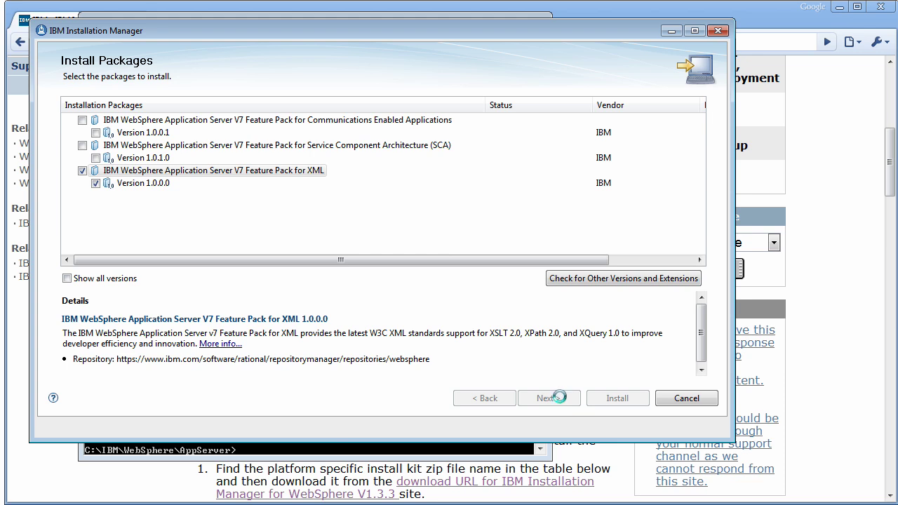
# Proceed through the license terms, the survey and the existing IBM WebSphere Application Server - Base package group to the feature selection.
pyautogui.click(218, 348)
pyautogui.click(530, 398)
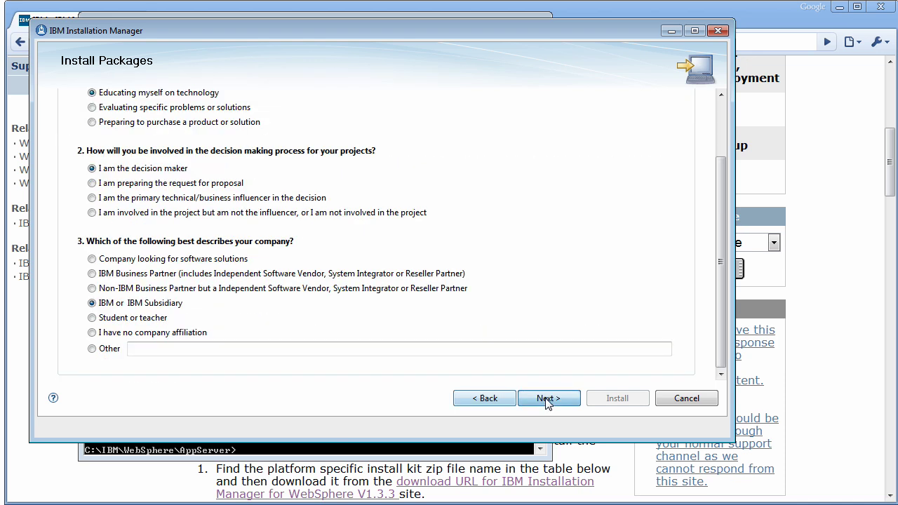
pyautogui.click(546, 399)
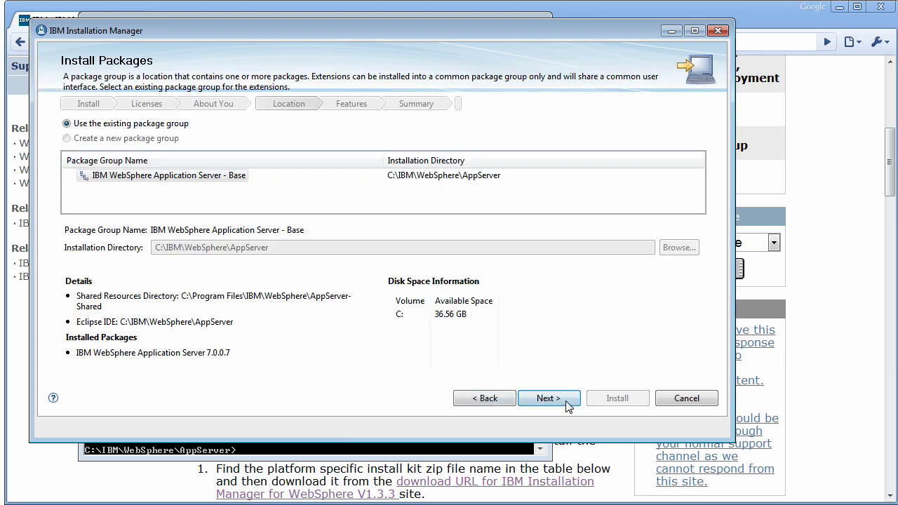
pyautogui.click(564, 405)
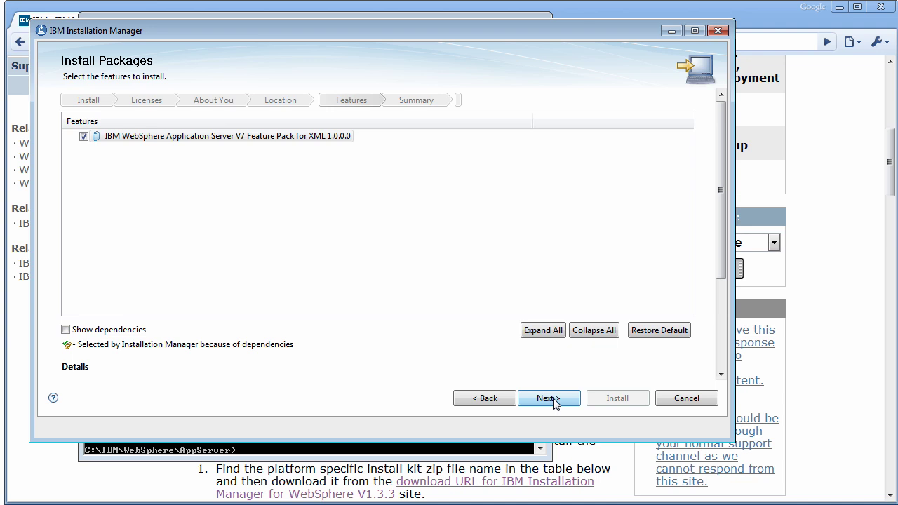
# Install the Feature Pack for XML from the summary and finish with the Profile Management Tool set to start.
pyautogui.click(553, 398)
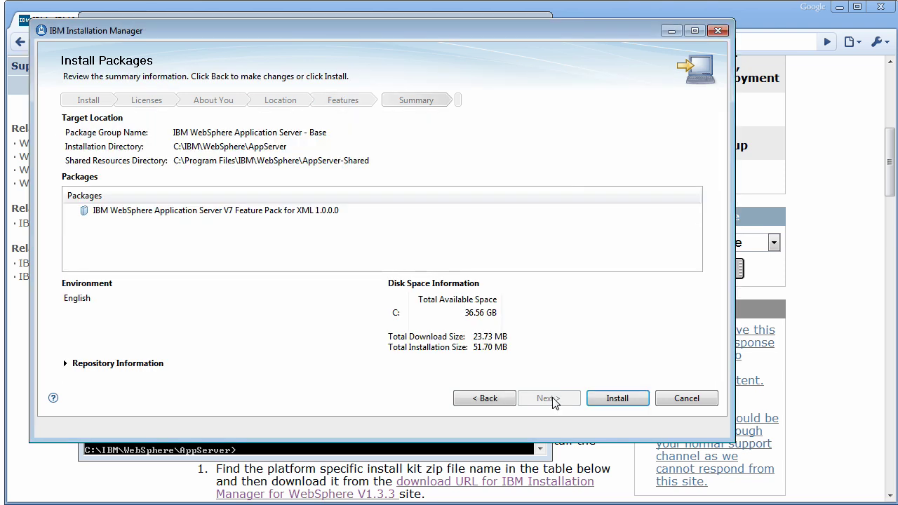
pyautogui.click(617, 398)
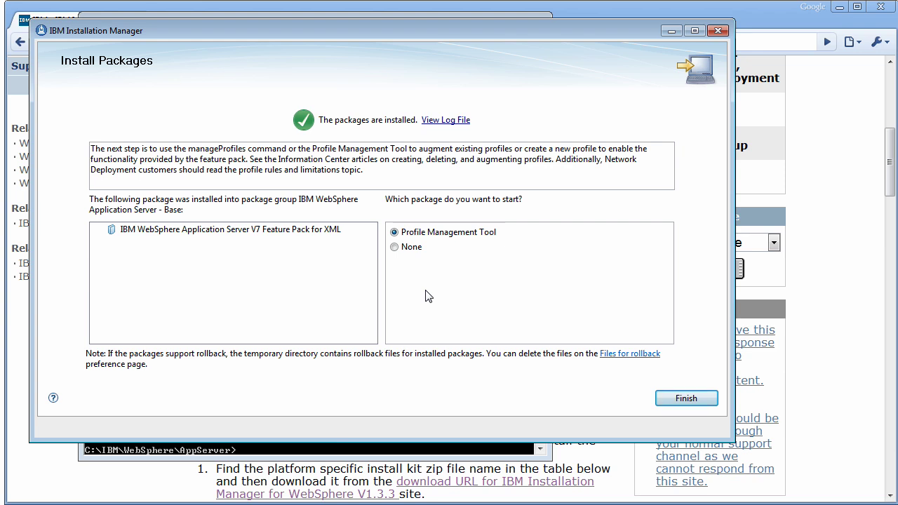
pyautogui.click(683, 400)
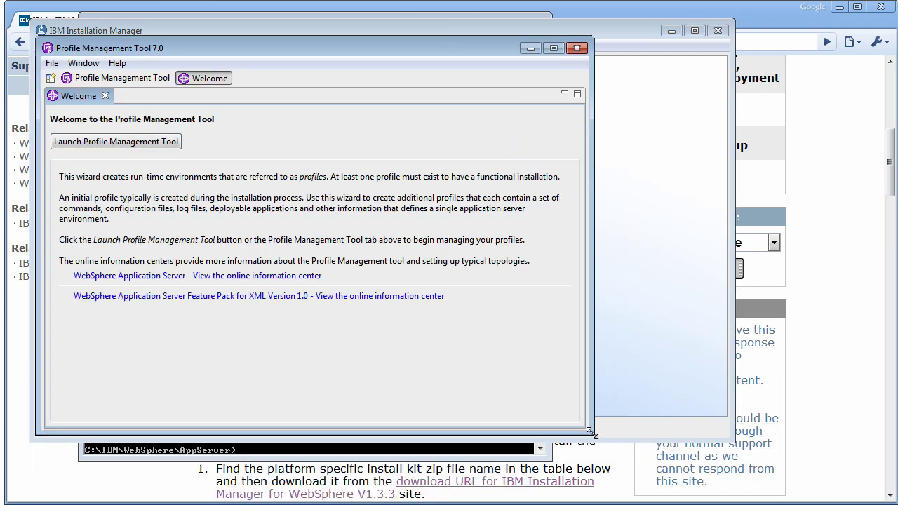
# Start creating a profile with the environment Application server with Feature Pack for XML Version 1.0.
pyautogui.click(164, 142)
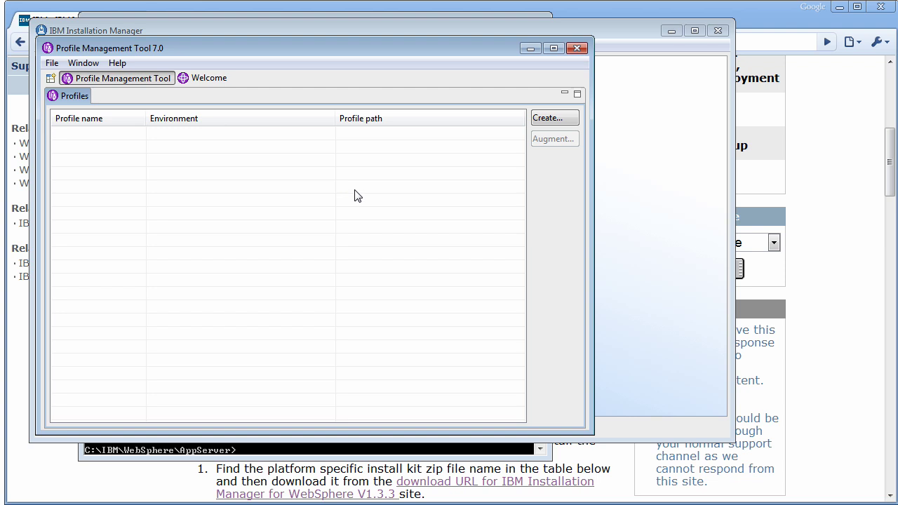
pyautogui.click(569, 120)
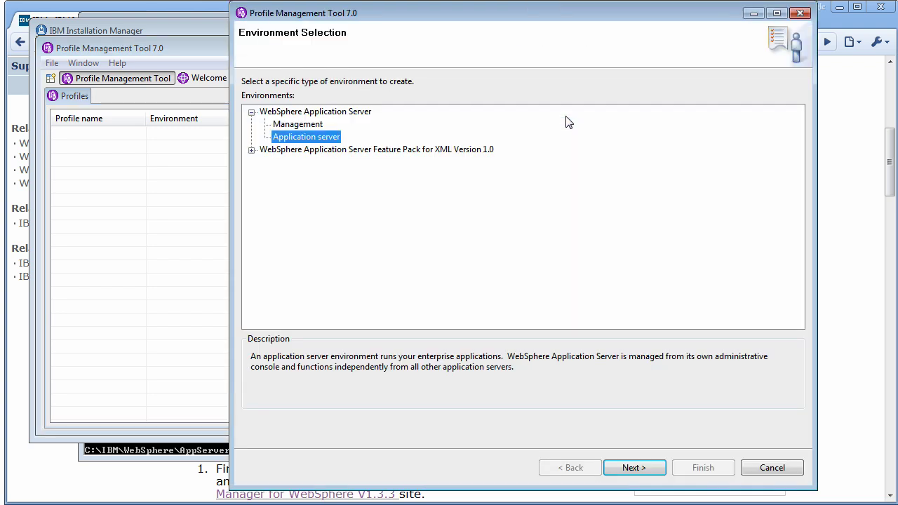
pyautogui.click(252, 150)
pyautogui.click(313, 162)
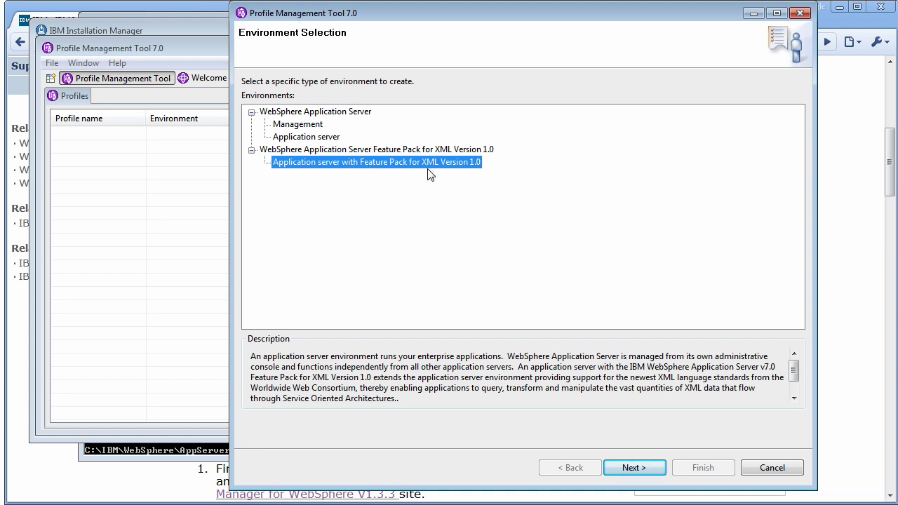
pyautogui.click(637, 469)
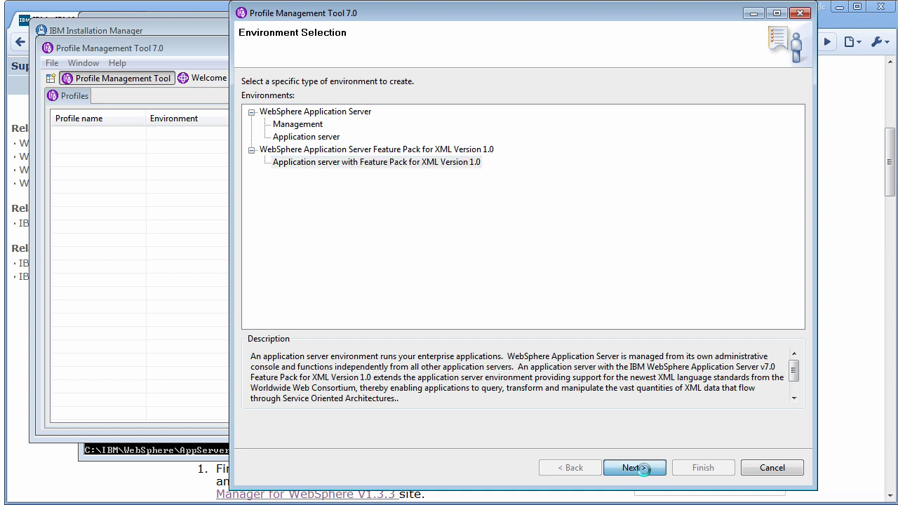
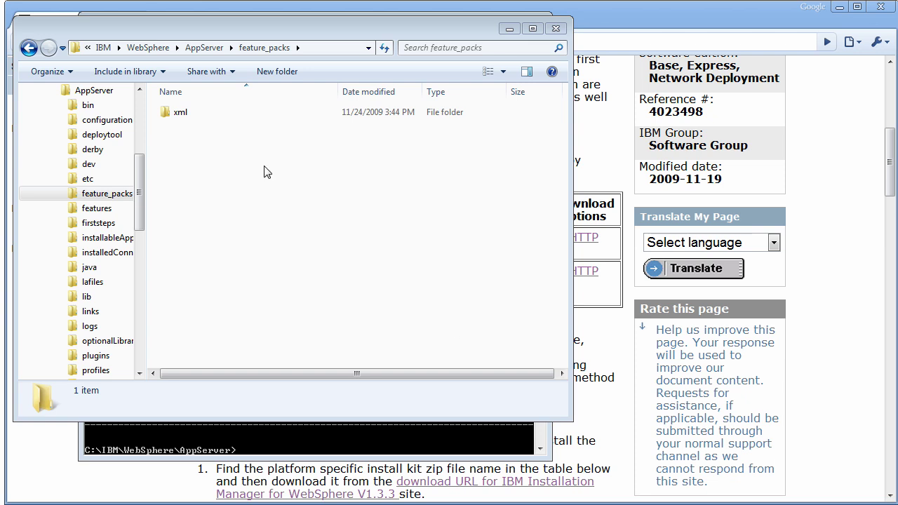
# Examine the installed feature pack content in feature_packs\xml, including the docs, tools, installableApps and runtimes folders.
pyautogui.doubleClick(182, 114)
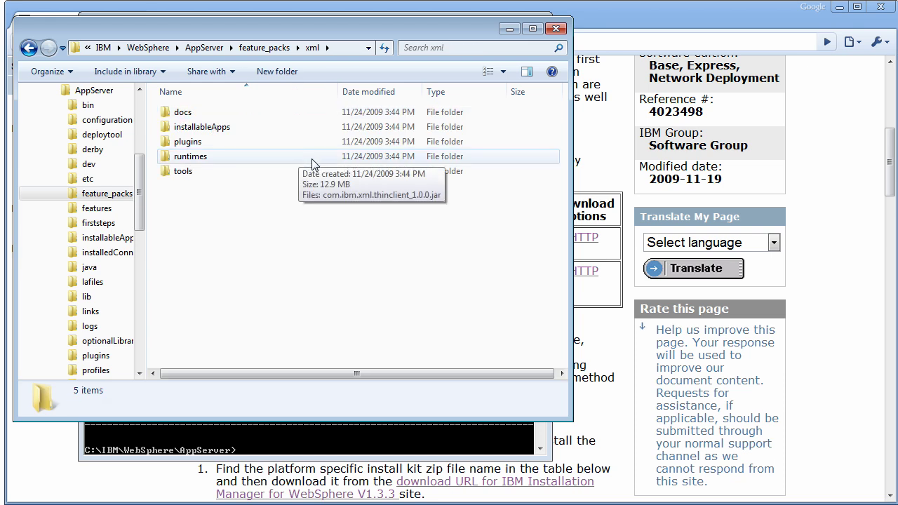
pyautogui.doubleClick(245, 116)
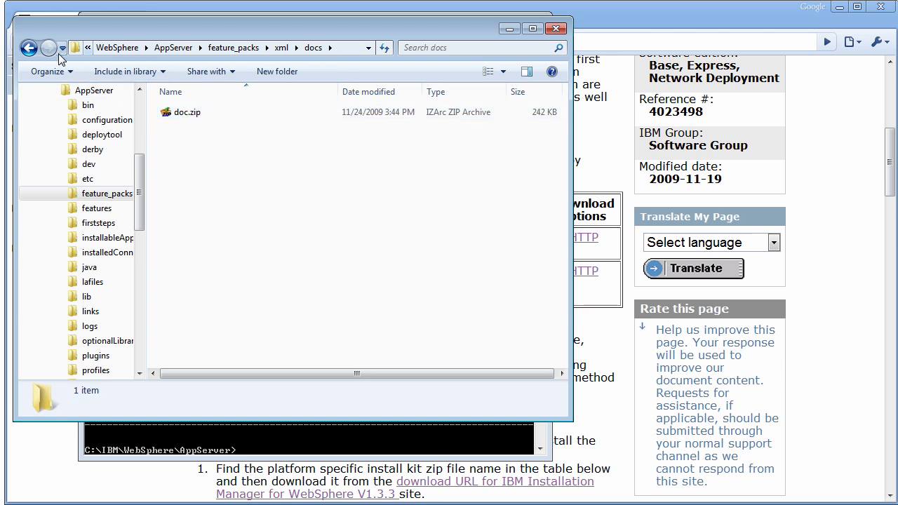
pyautogui.click(29, 49)
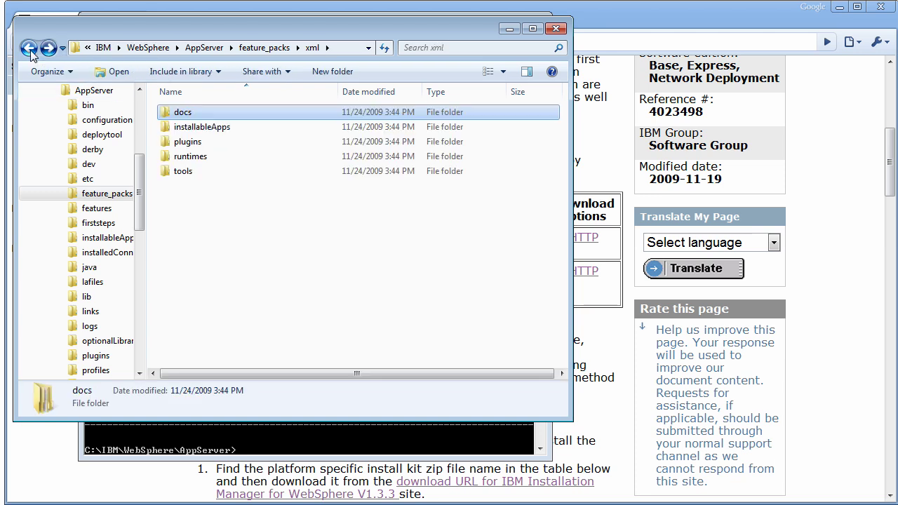
pyautogui.doubleClick(184, 173)
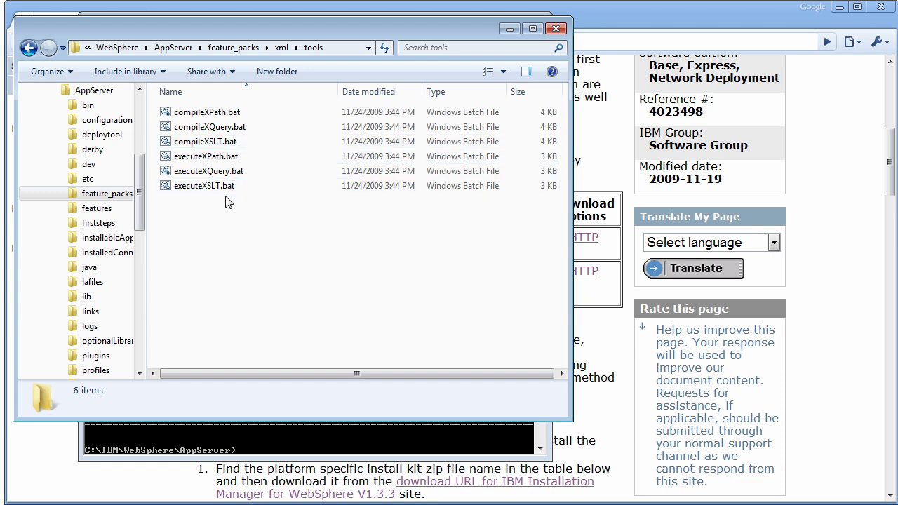
pyautogui.click(29, 49)
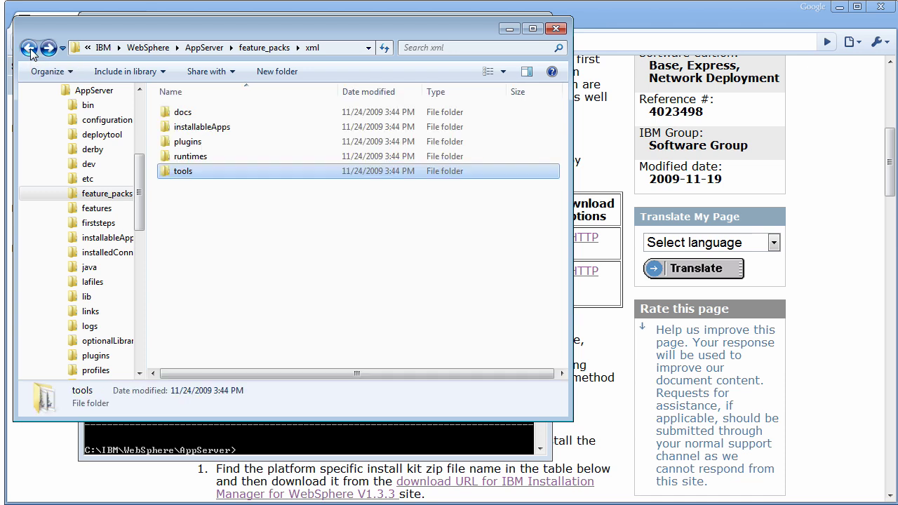
pyautogui.moveTo(202, 163)
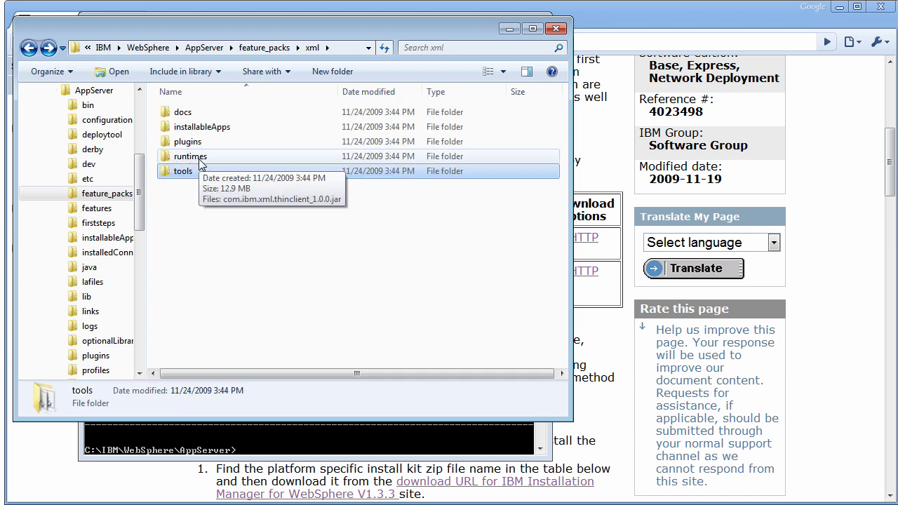
pyautogui.doubleClick(210, 127)
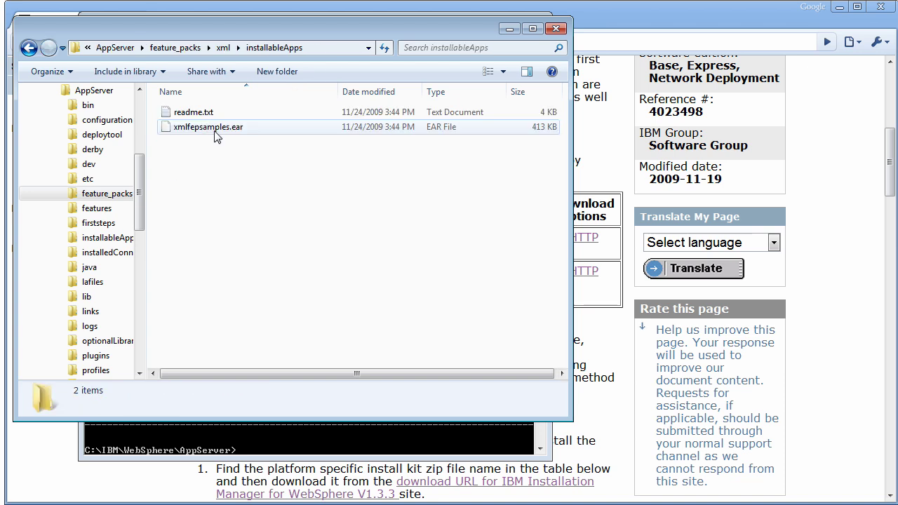
pyautogui.click(227, 132)
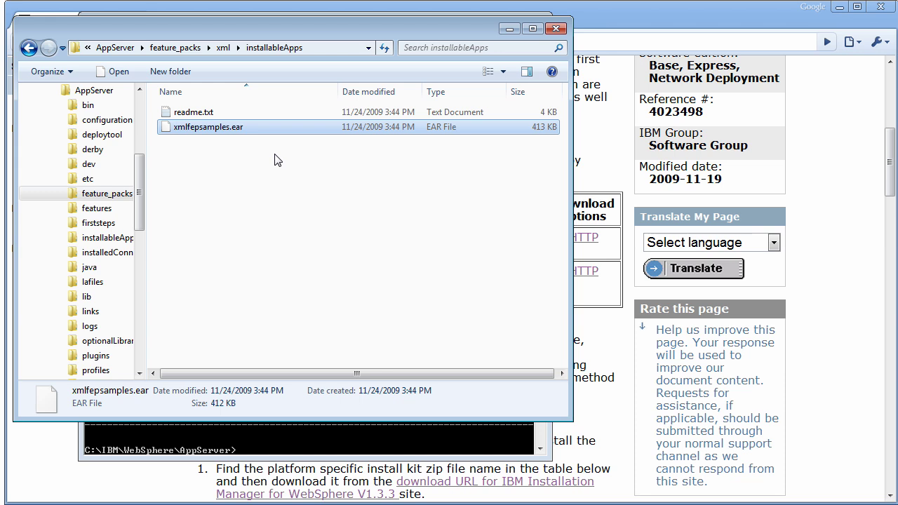
pyautogui.click(29, 47)
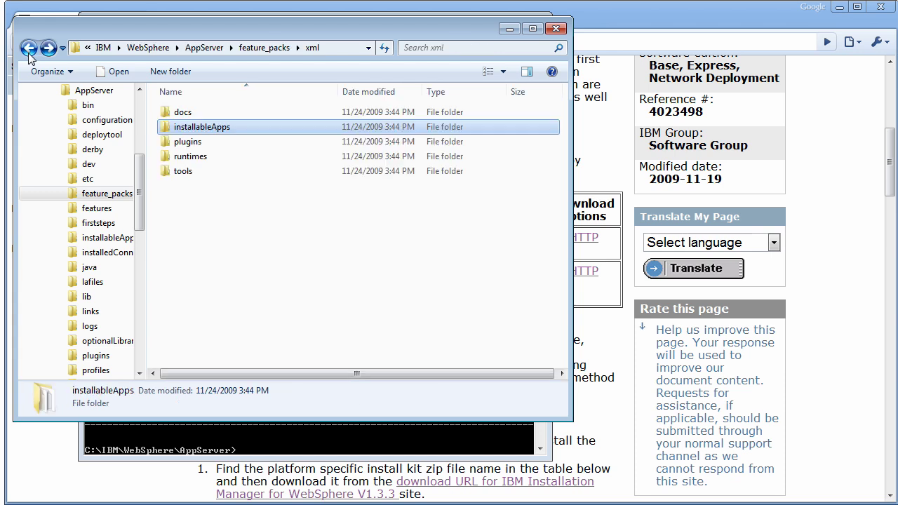
pyautogui.click(200, 160)
pyautogui.doubleClick(200, 160)
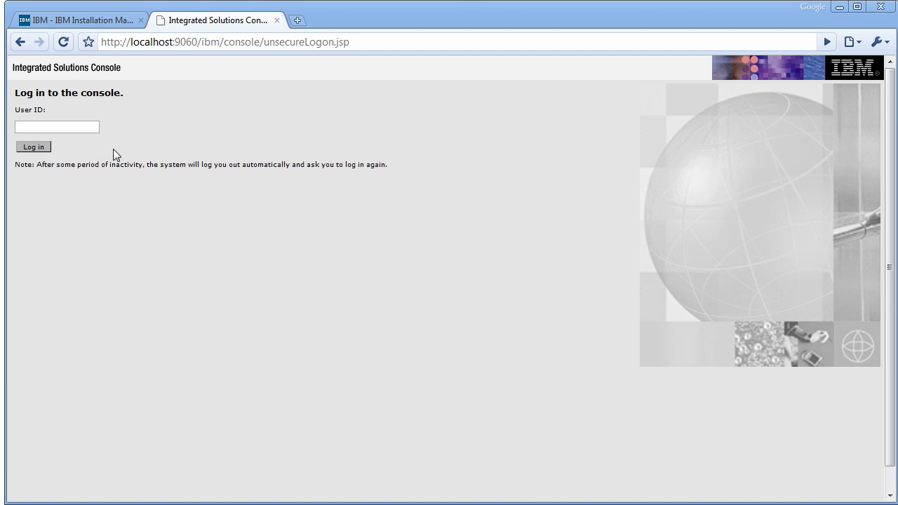
# Log in to the Integrated Solutions Console without a user ID and start installing a new enterprise application.
pyautogui.click(45, 149)
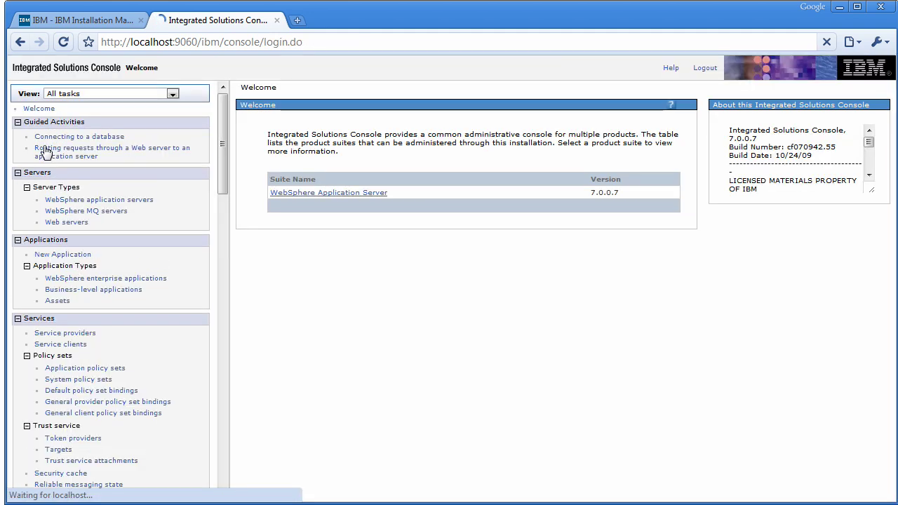
pyautogui.click(18, 152)
pyautogui.click(53, 170)
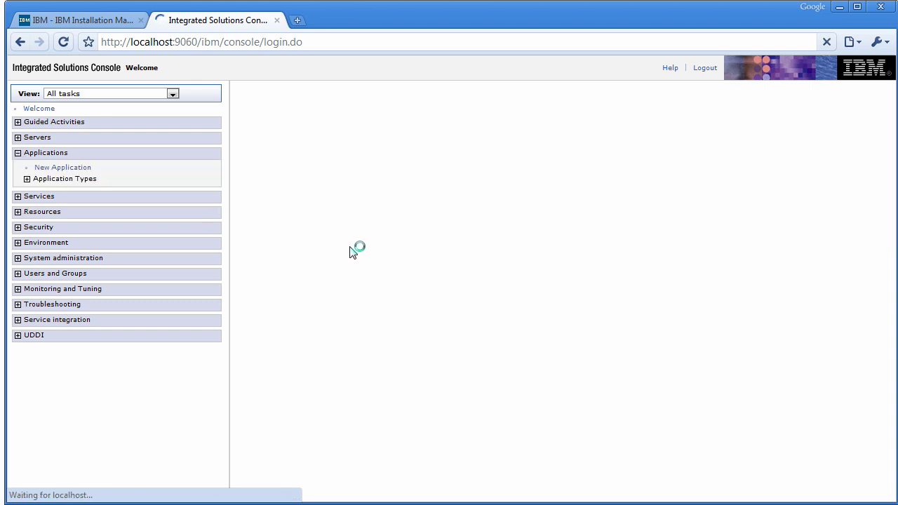
pyautogui.click(364, 184)
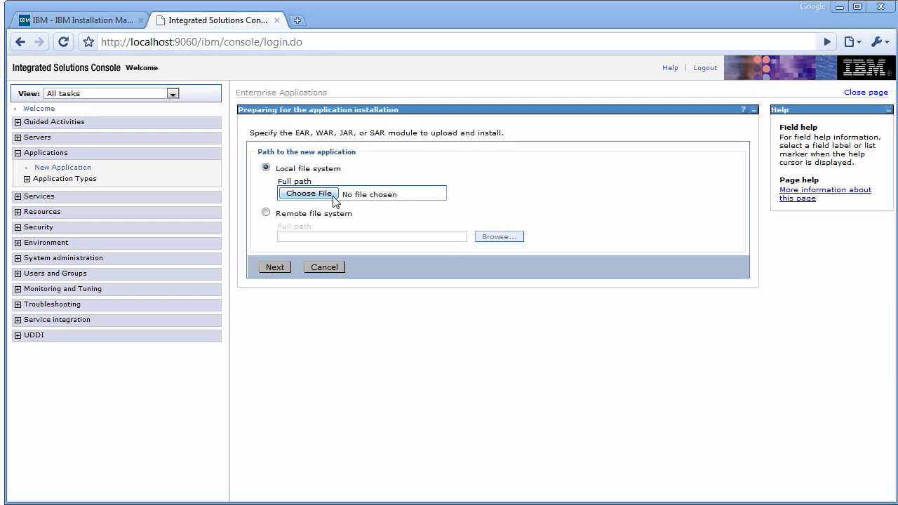
# Choose xmlfepsamples.ear from AppServer\feature_packs\xml\installableApps on the local file system as the application and upload it.
pyautogui.click(334, 200)
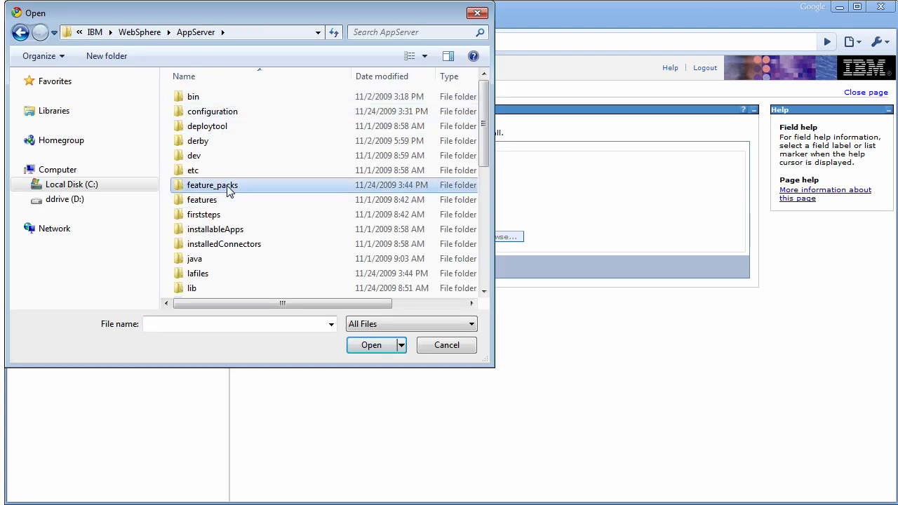
pyautogui.doubleClick(229, 191)
pyautogui.doubleClick(195, 101)
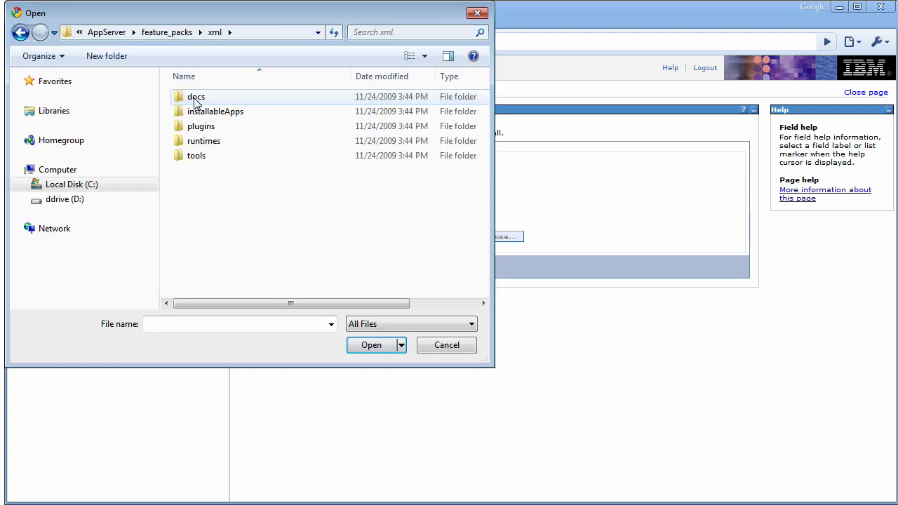
pyautogui.doubleClick(227, 115)
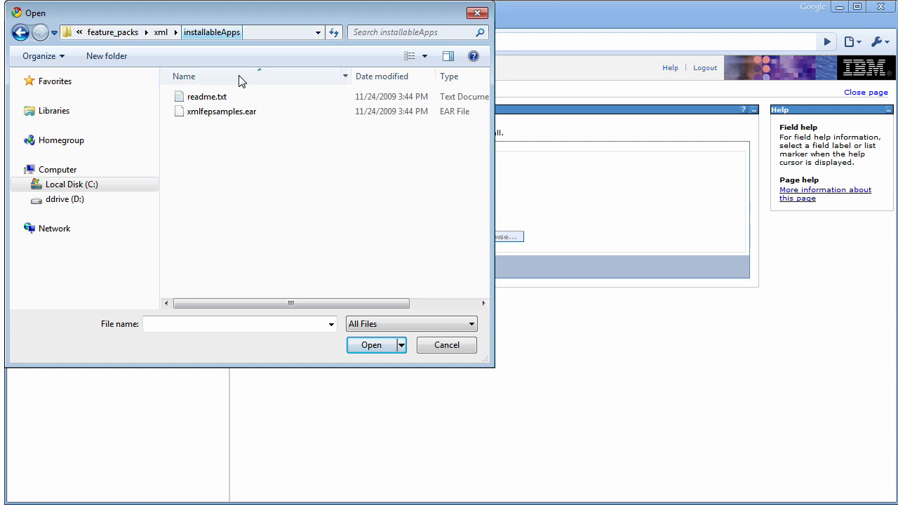
pyautogui.click(237, 112)
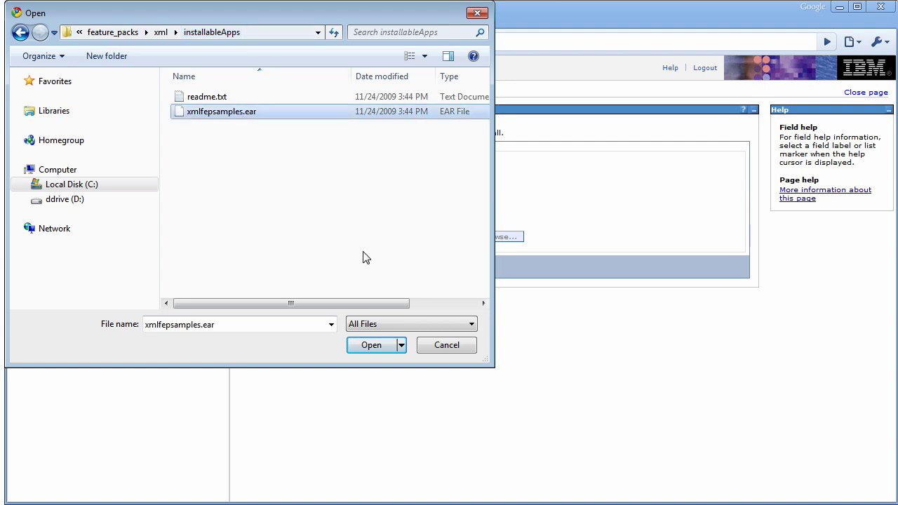
pyautogui.click(381, 347)
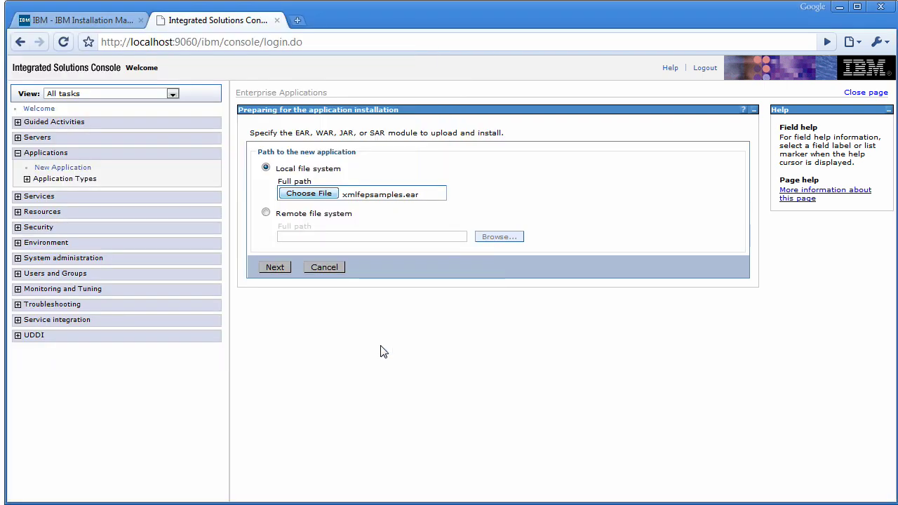
pyautogui.click(275, 267)
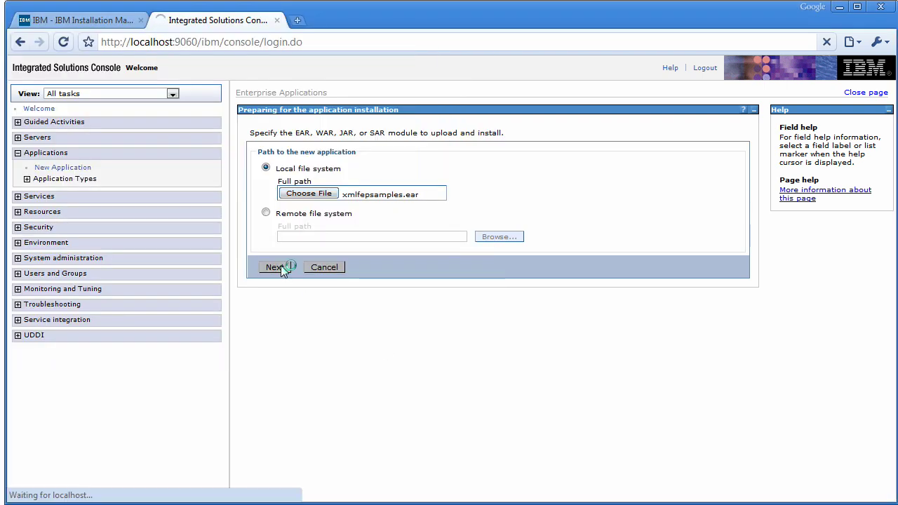
# Proceed to the installation options of XML Sample and accept the default settings.
pyautogui.click(328, 226)
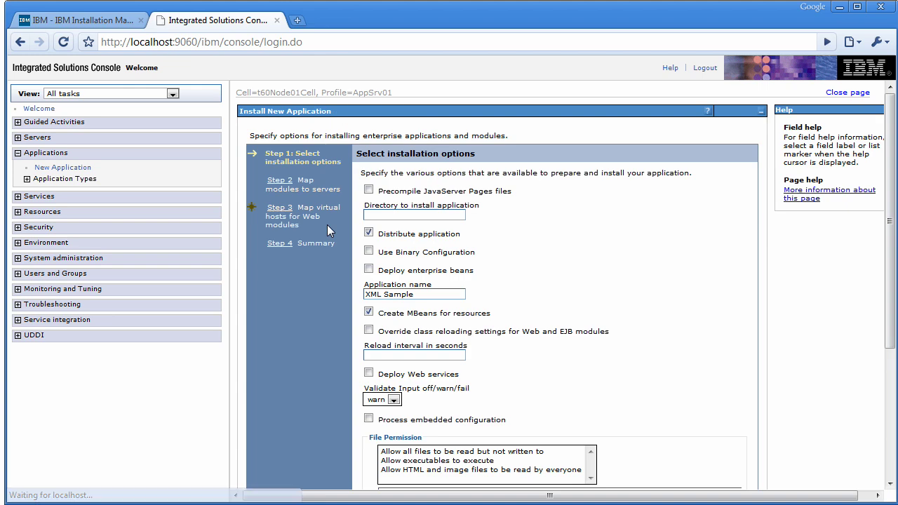
pyautogui.scroll(-3, 891, 247)
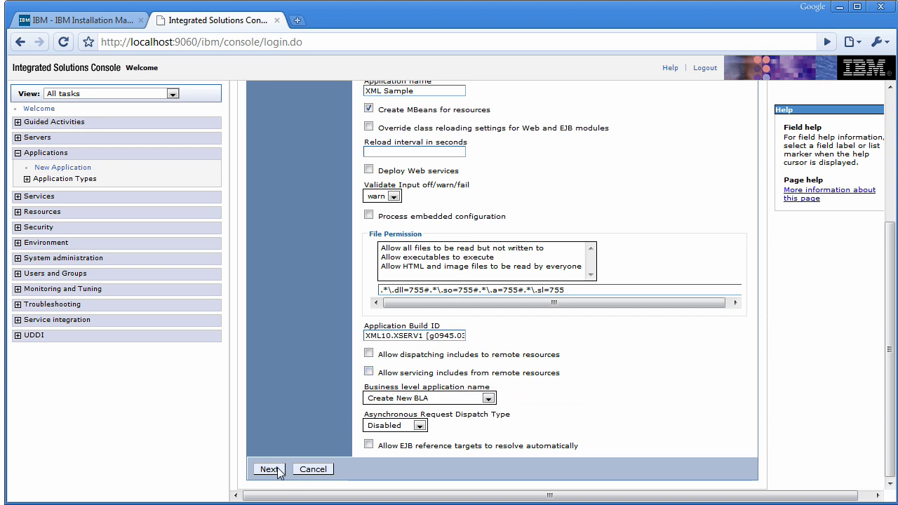
pyautogui.click(270, 470)
# Select the XML Samples module for mapping to server1 and to the virtual host default_host.
pyautogui.click(368, 316)
pyautogui.click(335, 347)
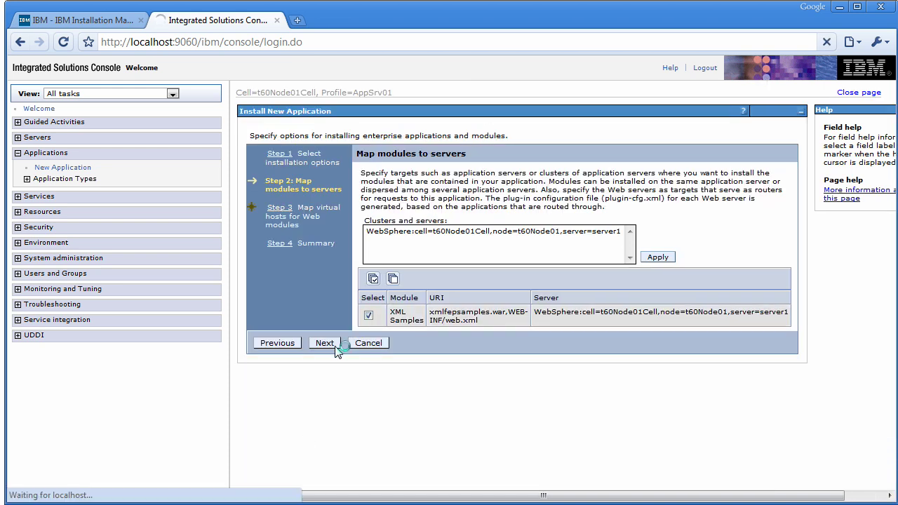
pyautogui.click(388, 260)
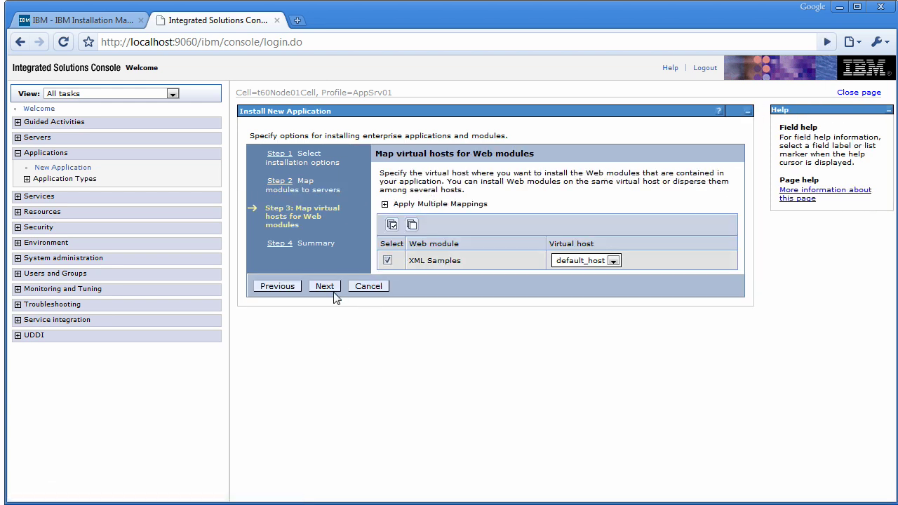
pyautogui.click(325, 287)
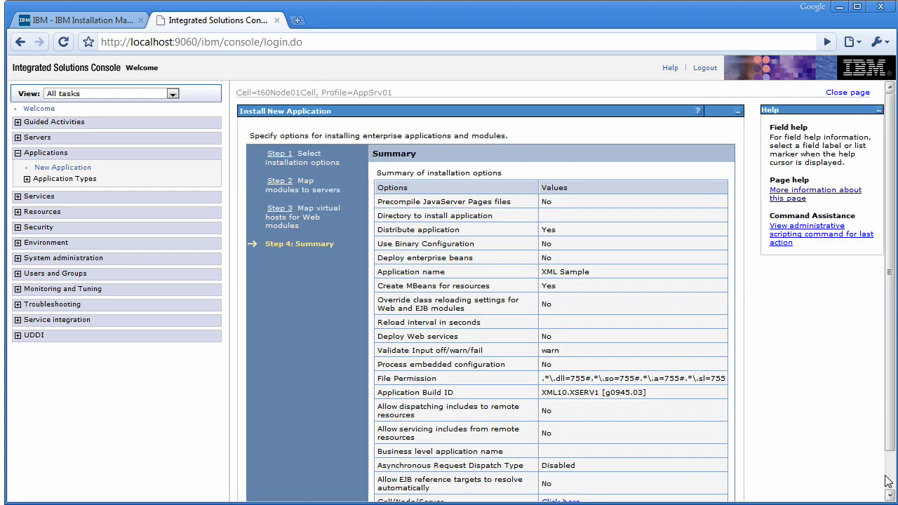
# Finish installing the XML Sample application from the summary and save the changes directly to the master configuration.
pyautogui.scroll(-2, 888, 484)
pyautogui.click(326, 481)
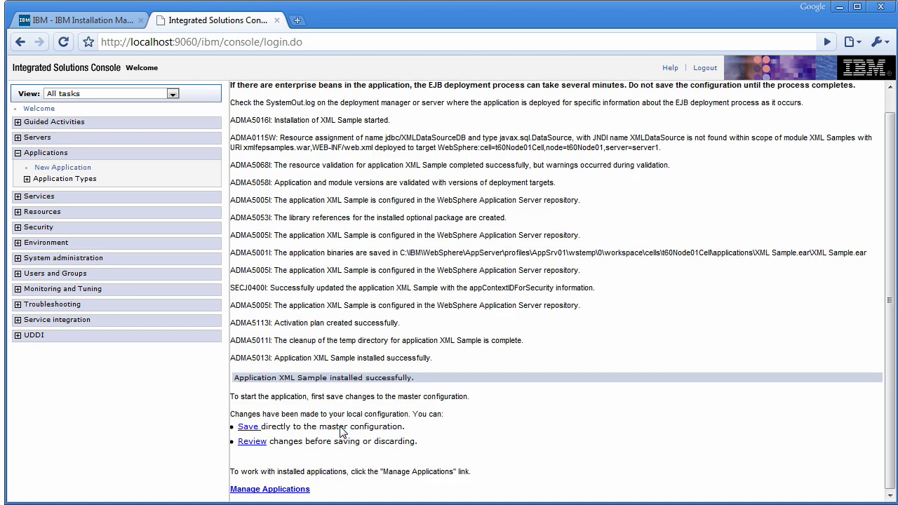
pyautogui.click(250, 426)
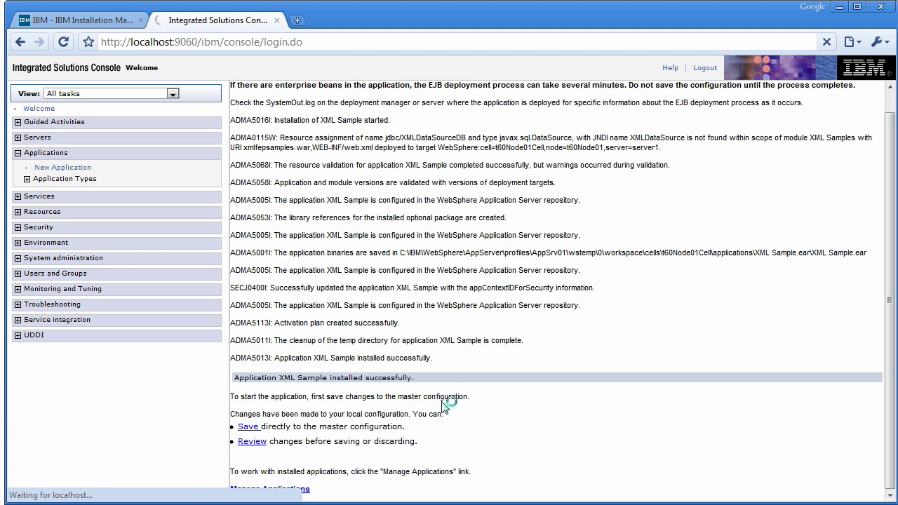
# Start the XML Sample application from the list of WebSphere enterprise applications.
pyautogui.click(26, 179)
pyautogui.click(97, 192)
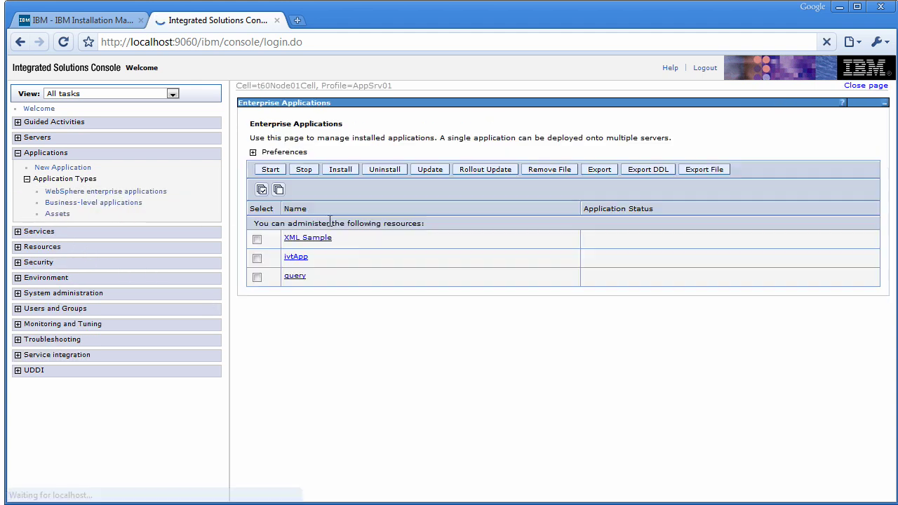
pyautogui.click(257, 241)
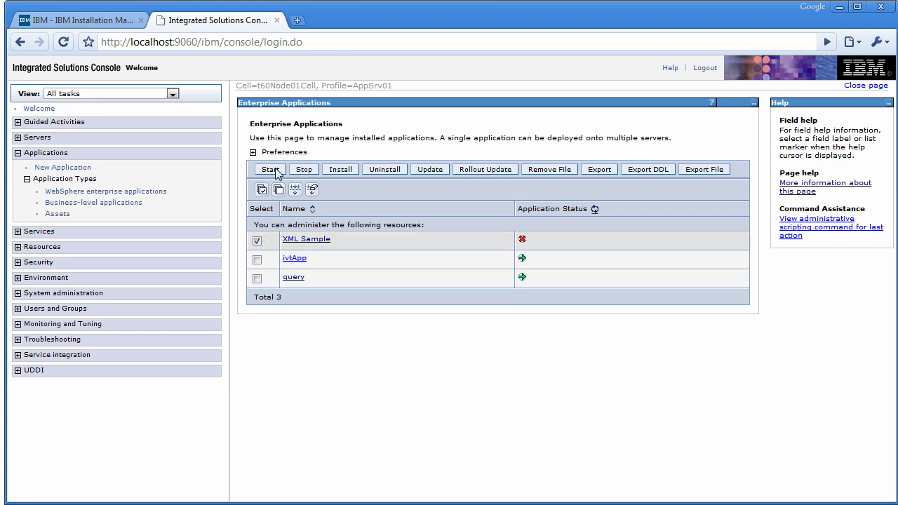
pyautogui.click(278, 171)
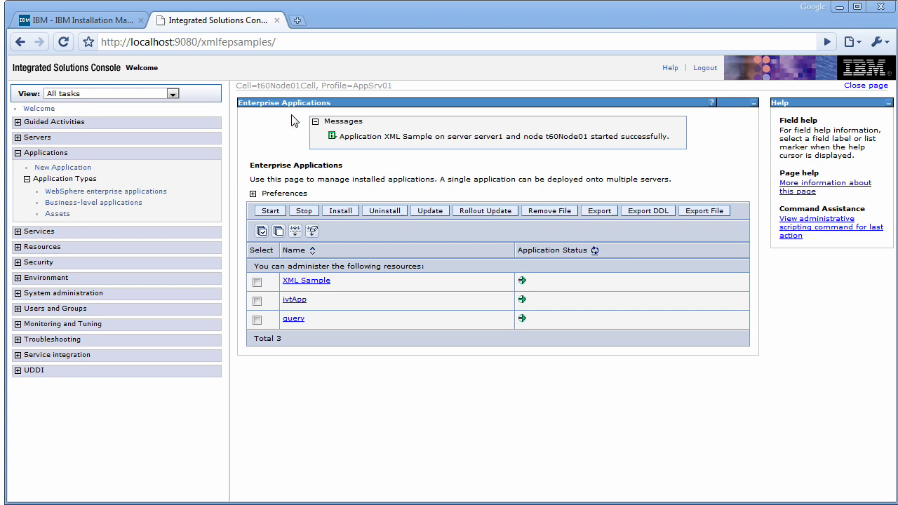
pyautogui.click(307, 42)
pyautogui.click(307, 42)
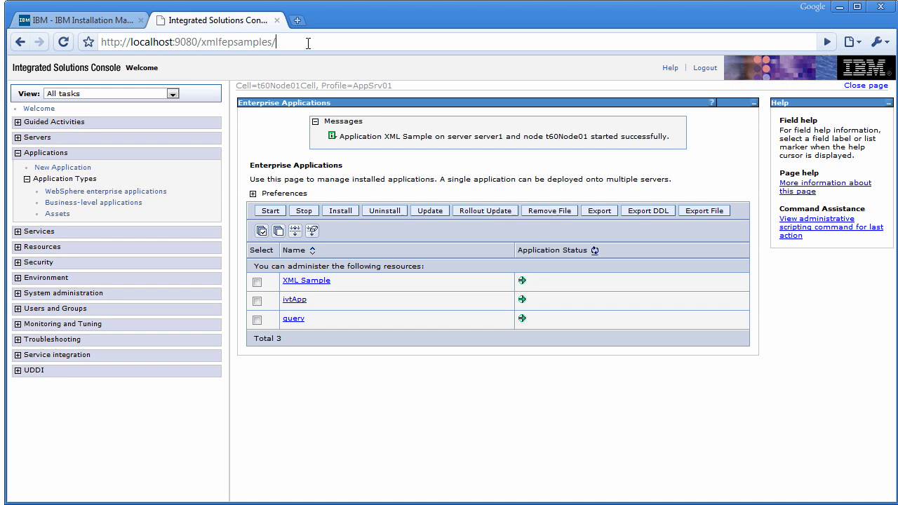
pyautogui.press('Return')
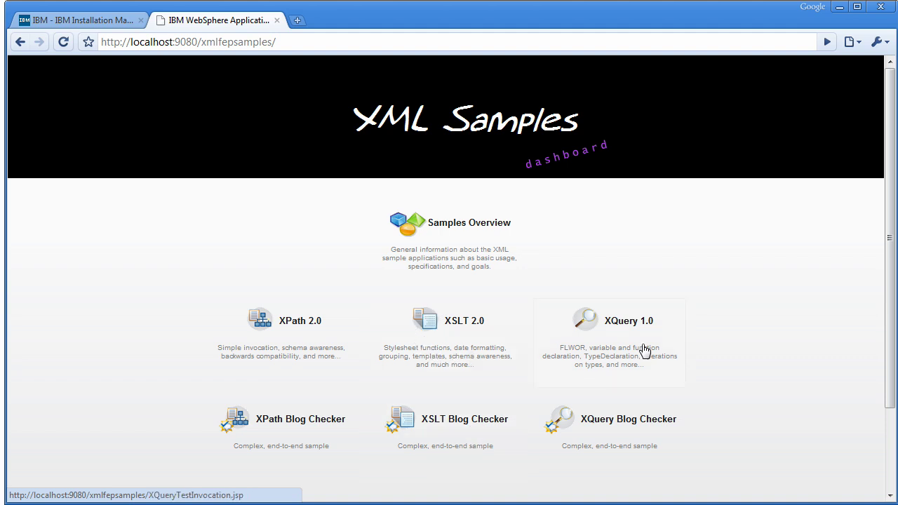
pyautogui.scroll(-2, 574, 430)
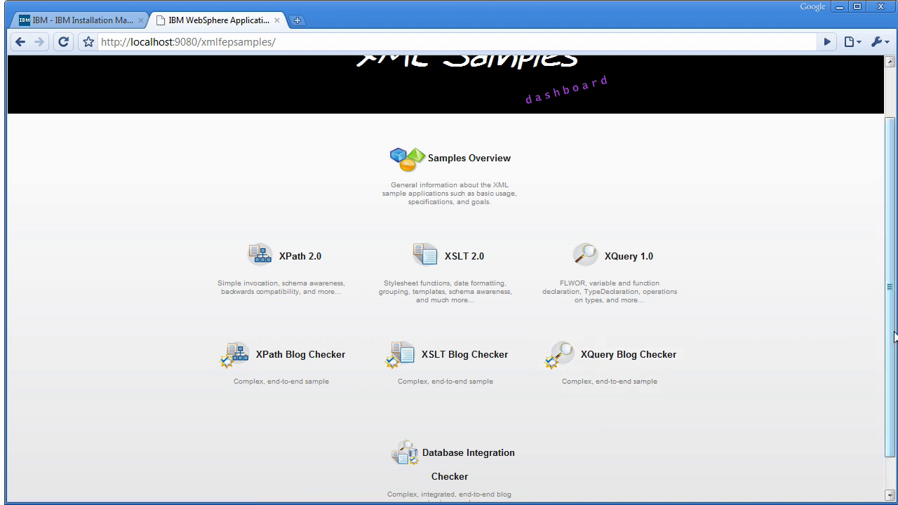
pyautogui.moveTo(894, 337); pyautogui.dragTo(890, 265)
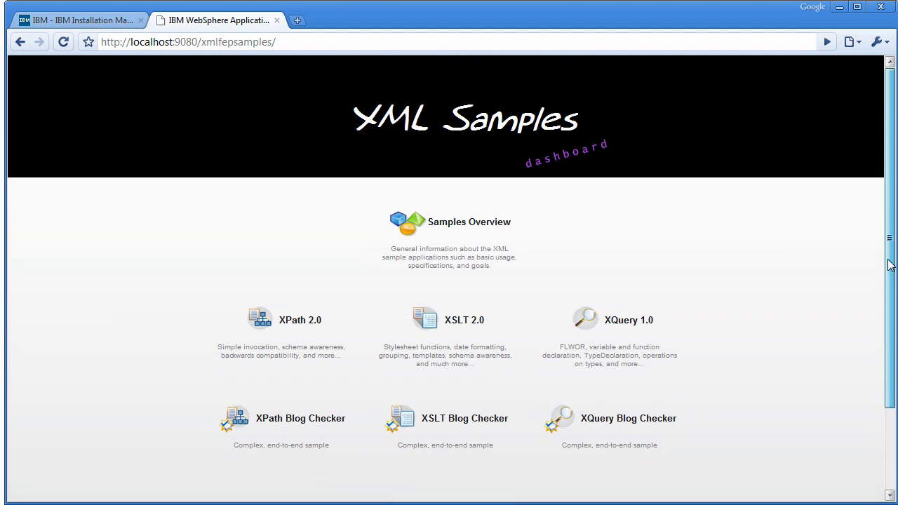